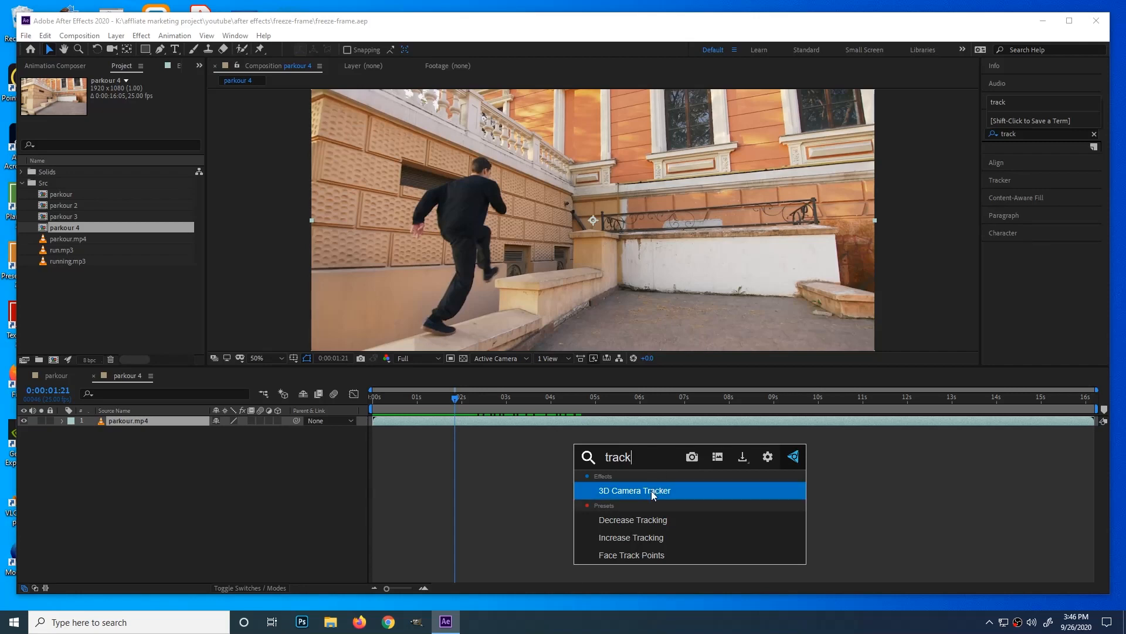
Apply 3D Camera Tracker to parkour.mp4 and create a null and camera from the track points on the white wall
left_click(653, 494)
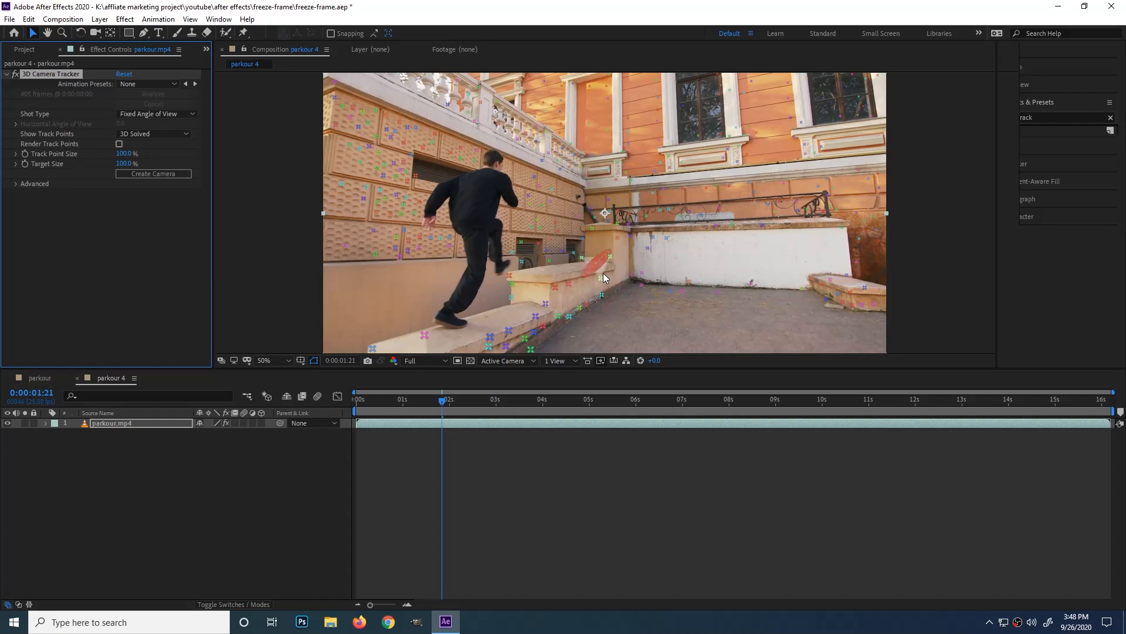
right_click(665, 259)
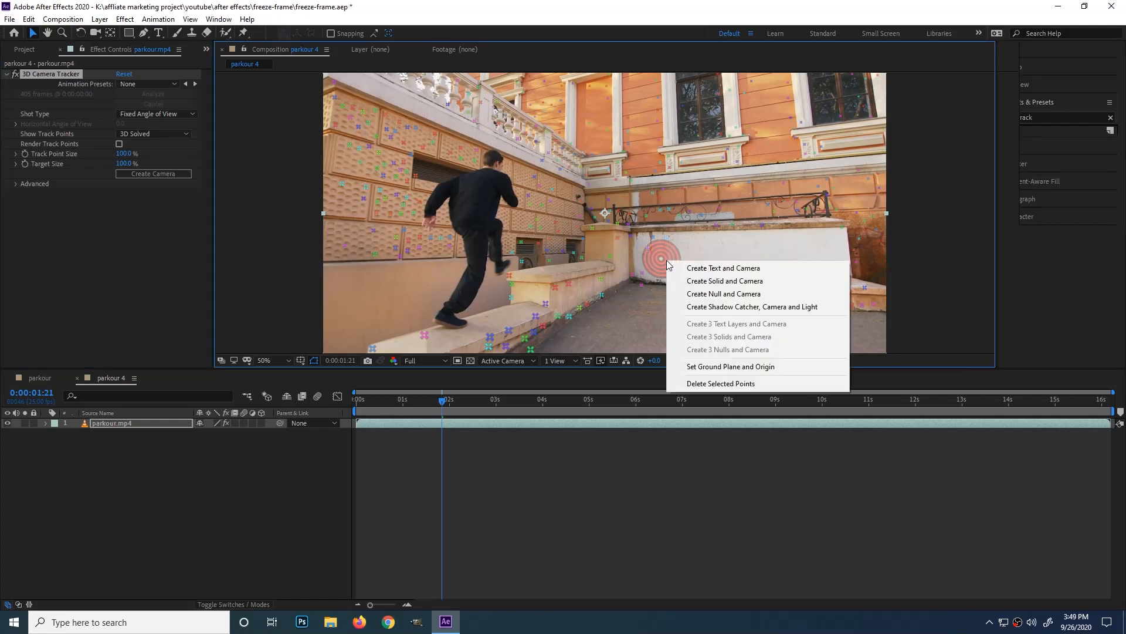
left_click(725, 298)
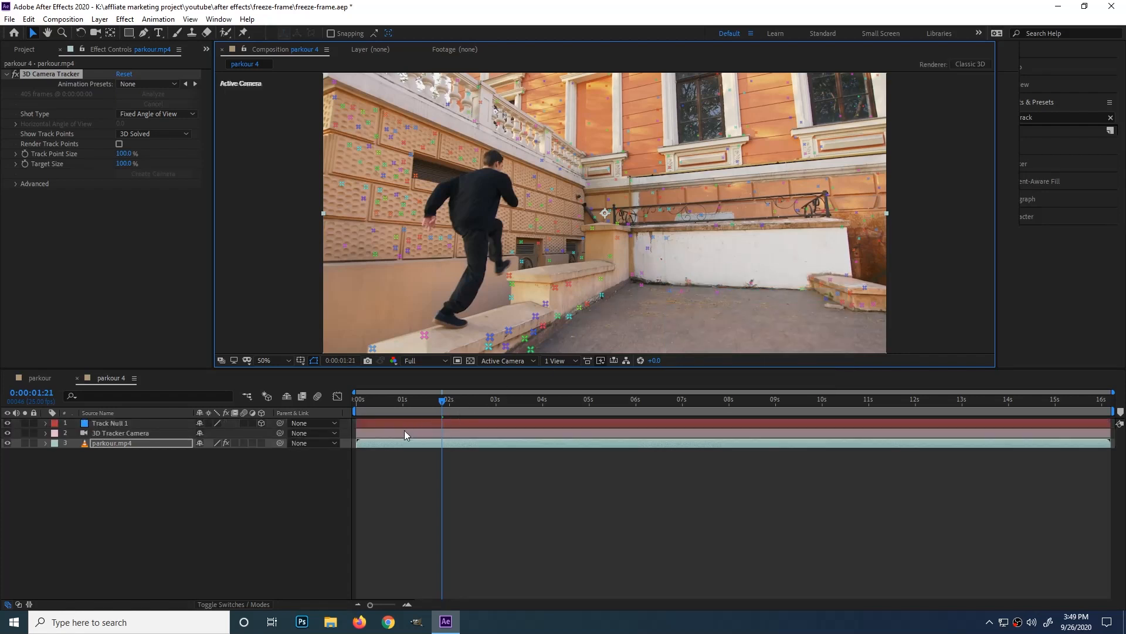
Examine the track null and the tracker camera's keyframed Position and Orientation properties
left_click(141, 434)
left_click(146, 422)
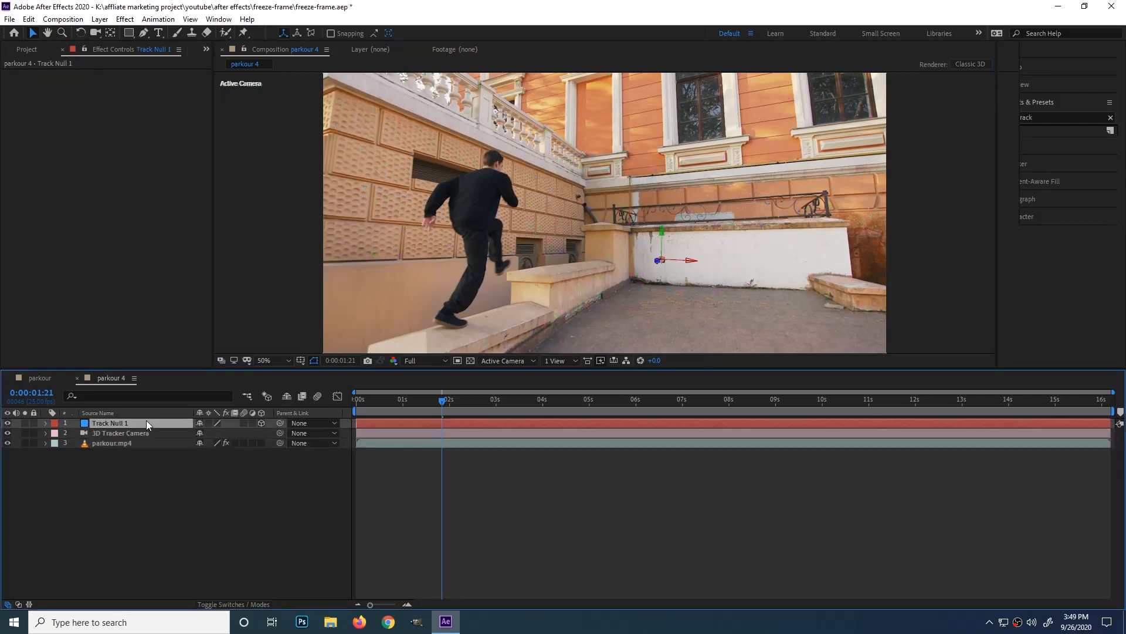
left_click(142, 432)
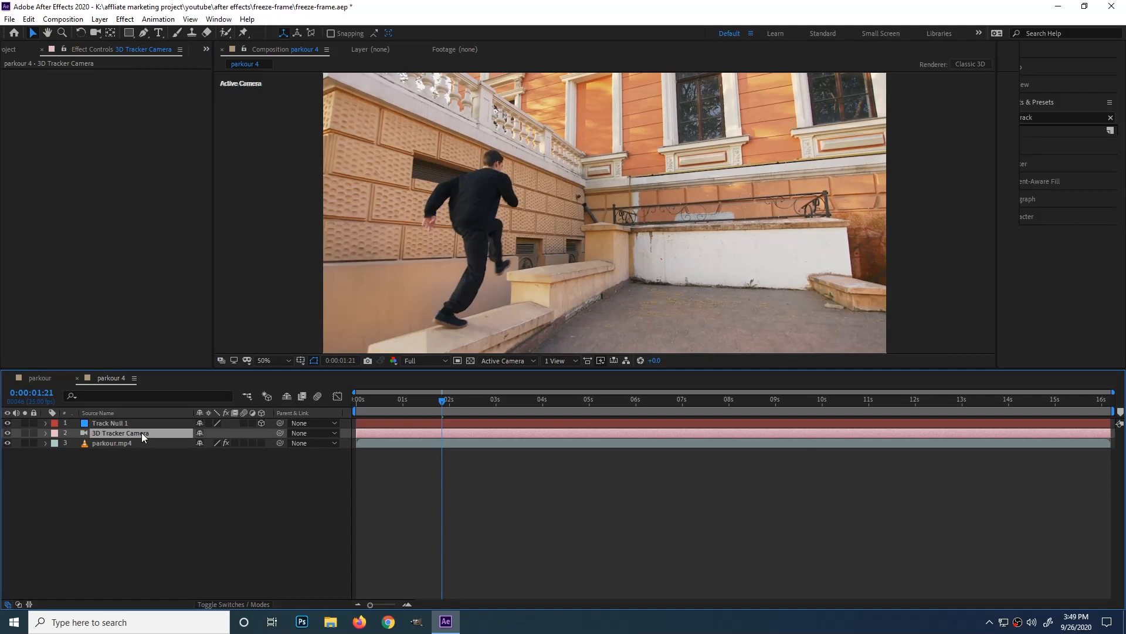
key("u")
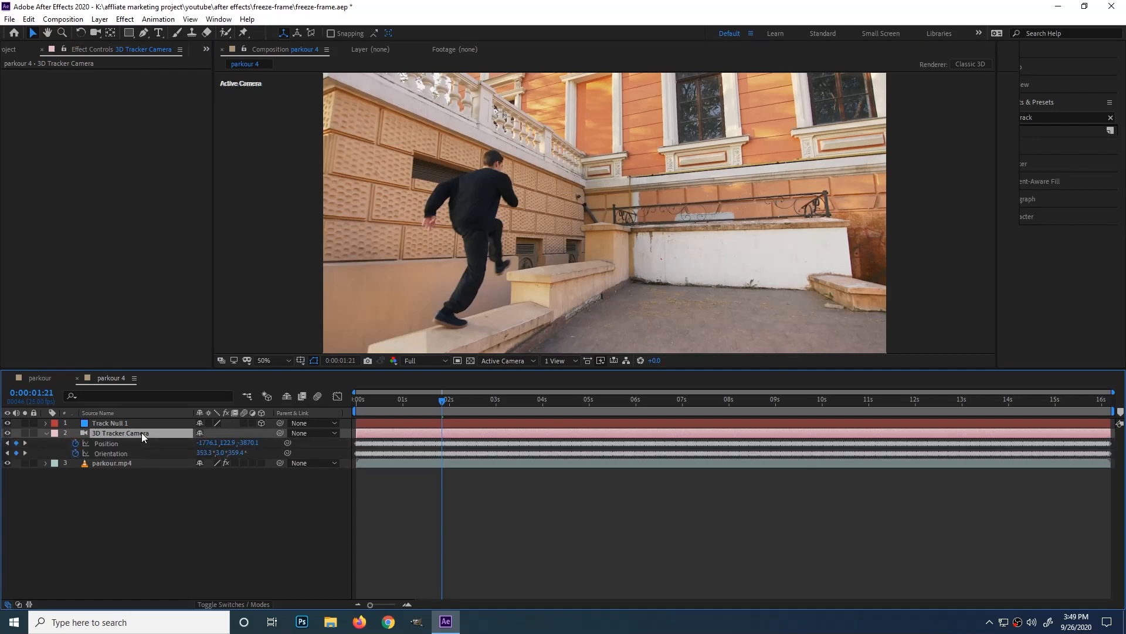
left_click(115, 444)
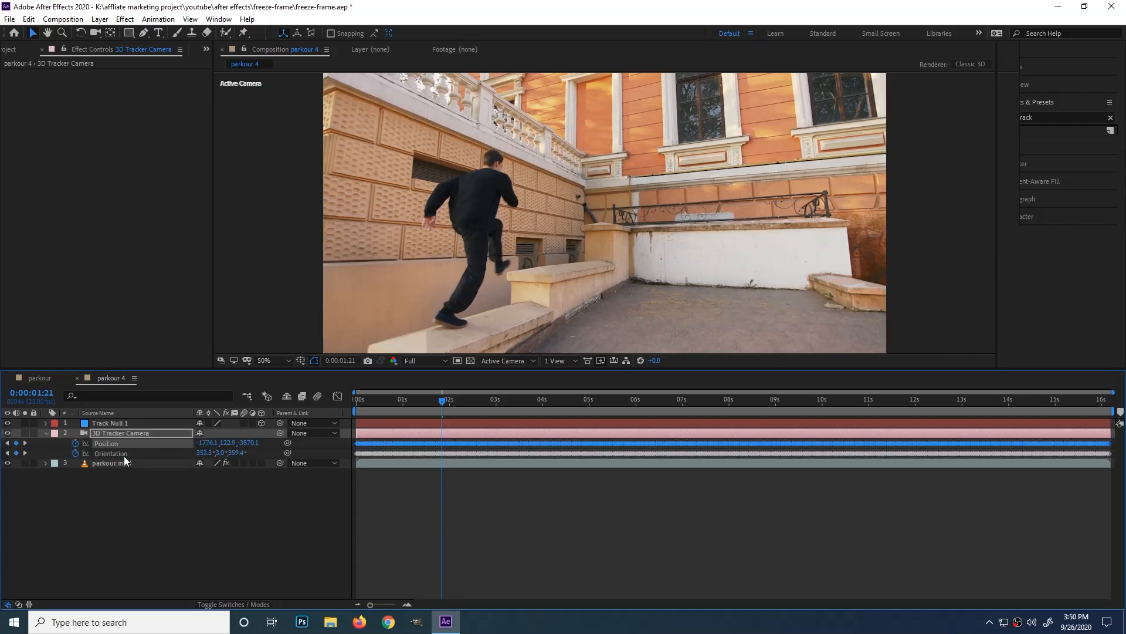
left_click(124, 455)
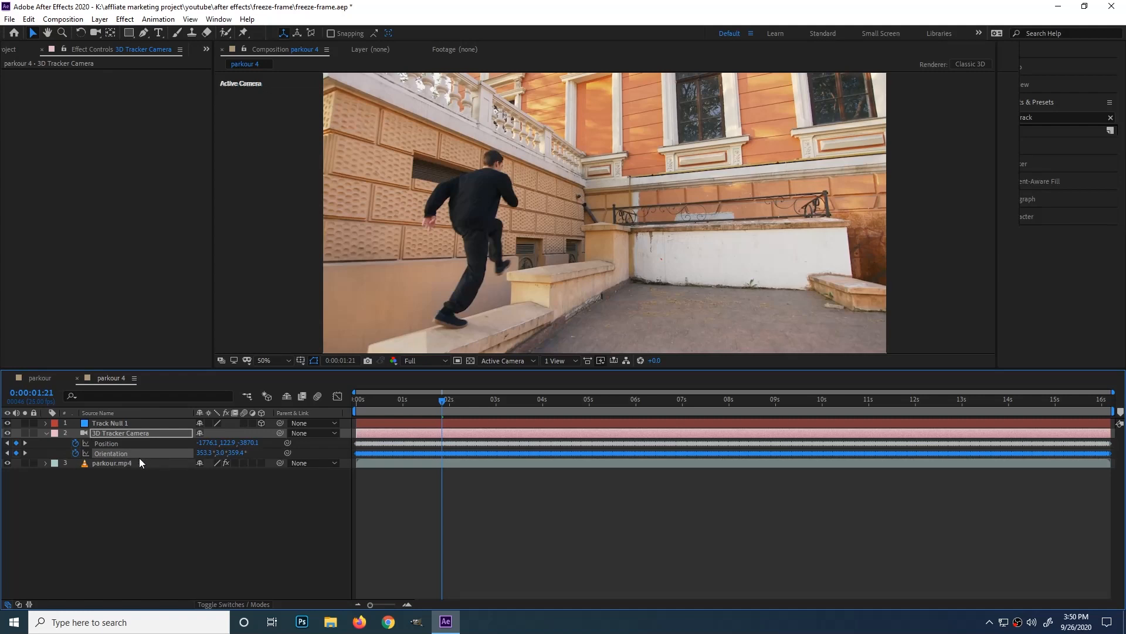
left_click(131, 423)
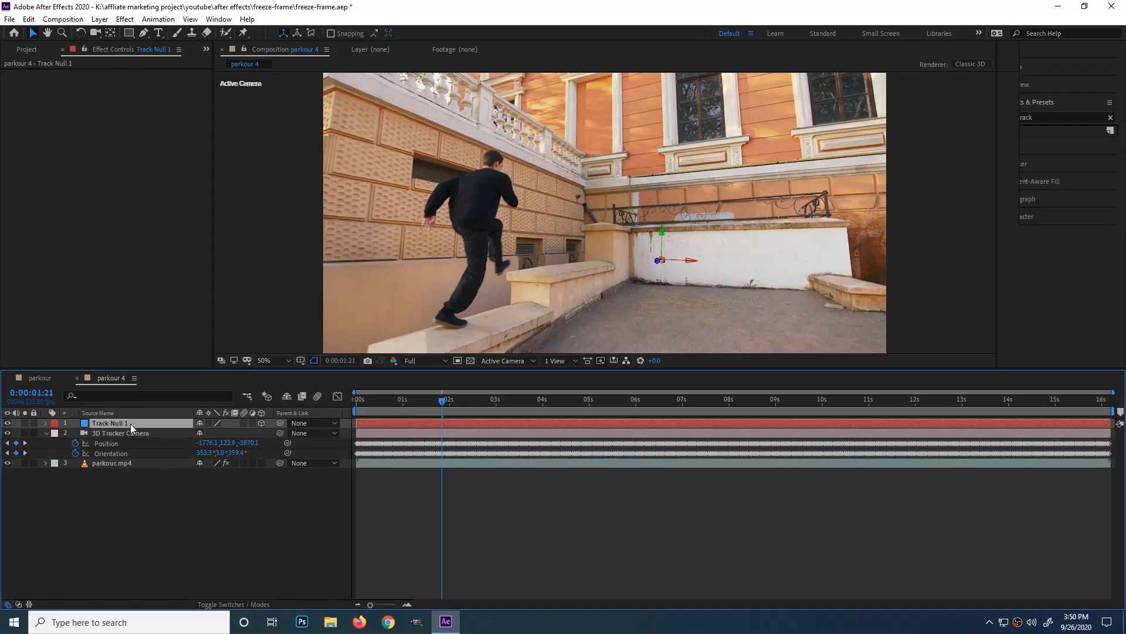
Add a second copy of parkour.mp4 between the null and the camera, and place a composition marker at 0:00:02:18
left_click_drag(71, 224, 101, 431)
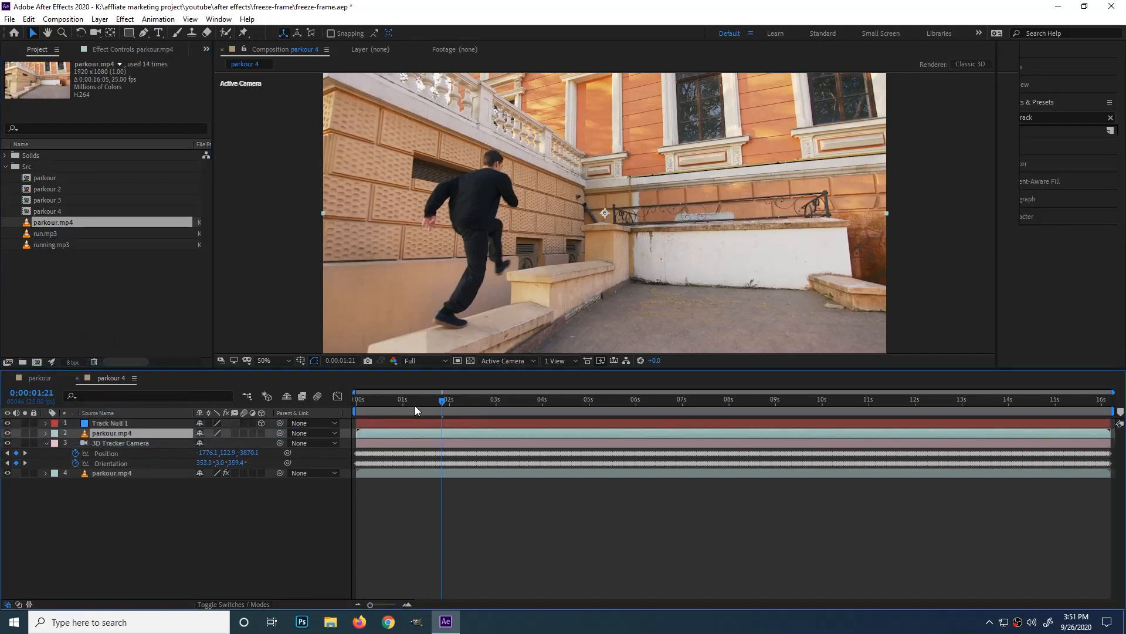
left_click(394, 403)
left_click_drag(394, 403, 483, 397)
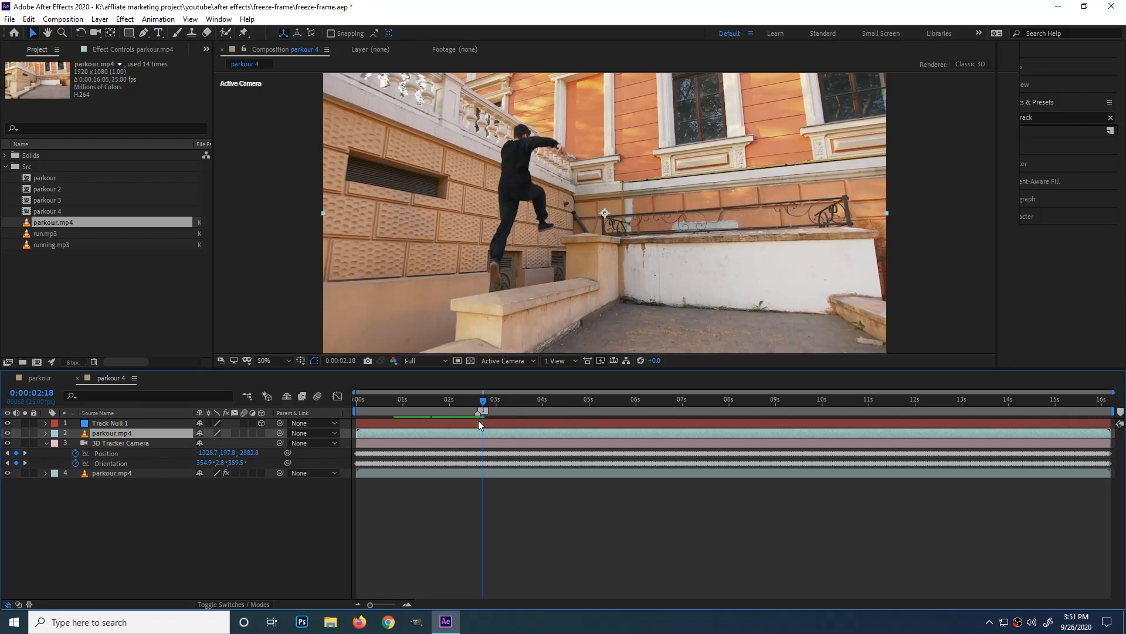
left_click(1121, 413)
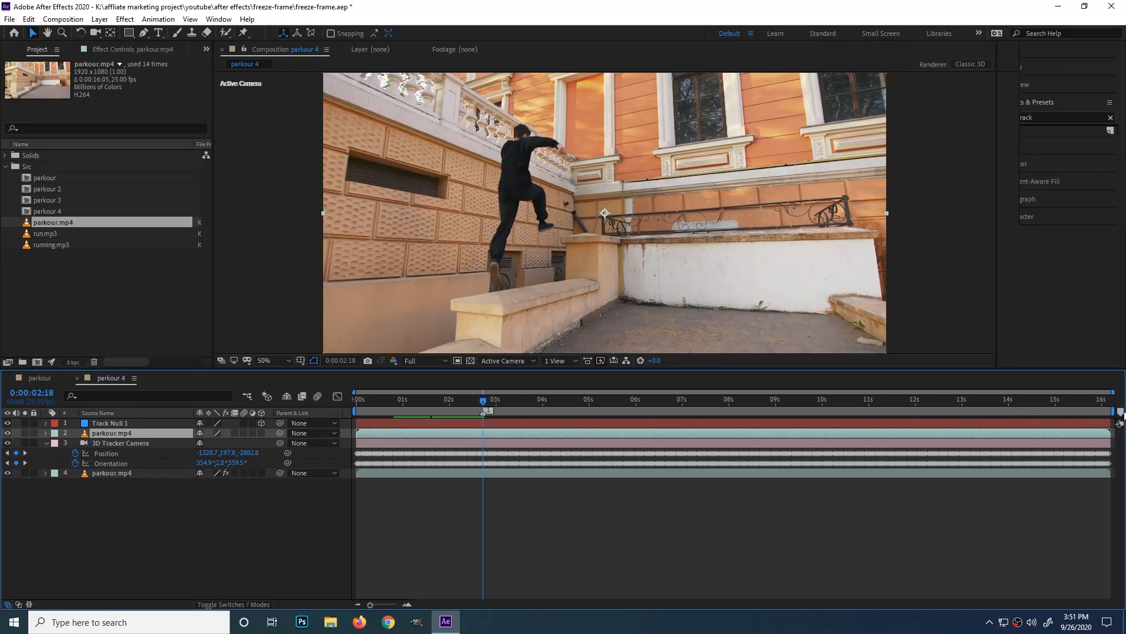
Freeze the new parkour.mp4 layer at 0:00:02:18 and trim its out point to that frame
right_click(601, 198)
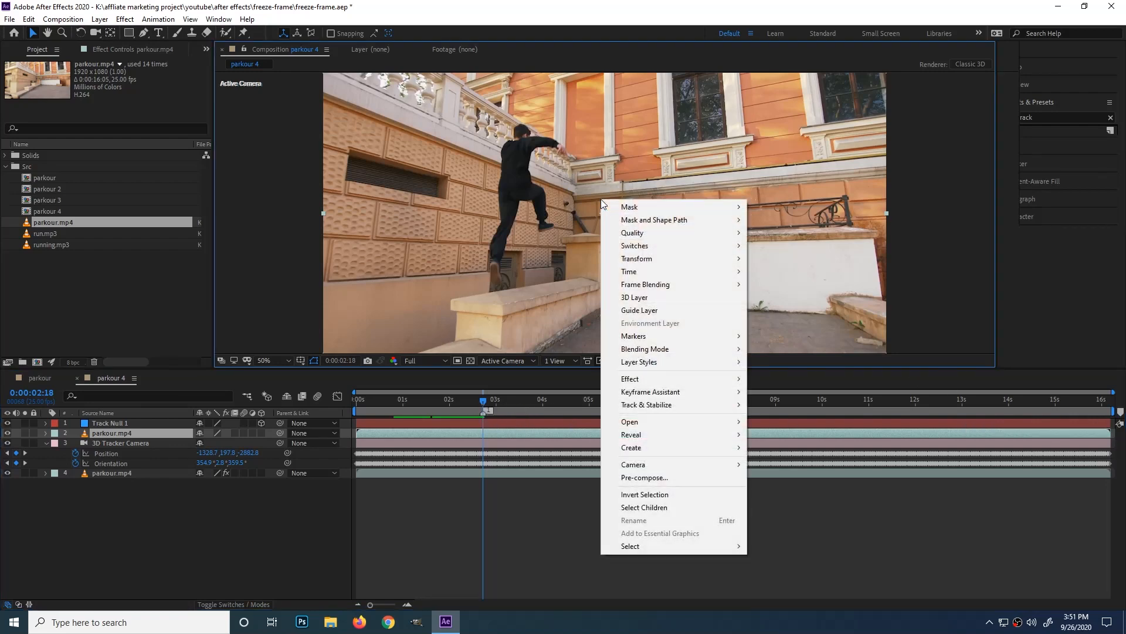
mouse_move(704, 271)
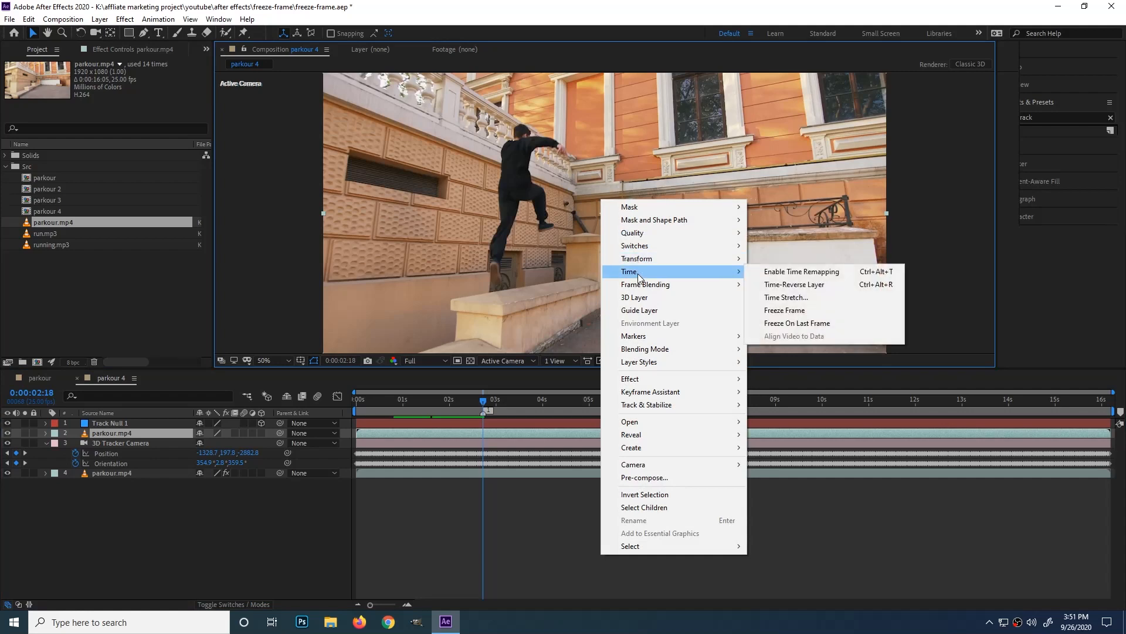
left_click(784, 311)
left_click_drag(553, 410, 482, 412)
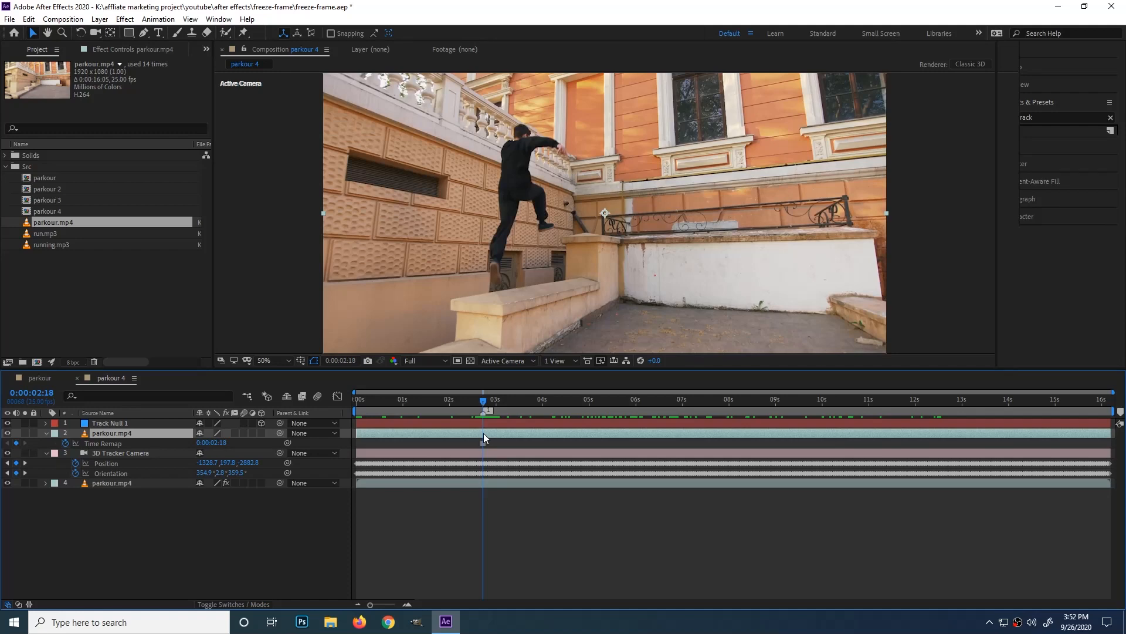
key("alt+]")
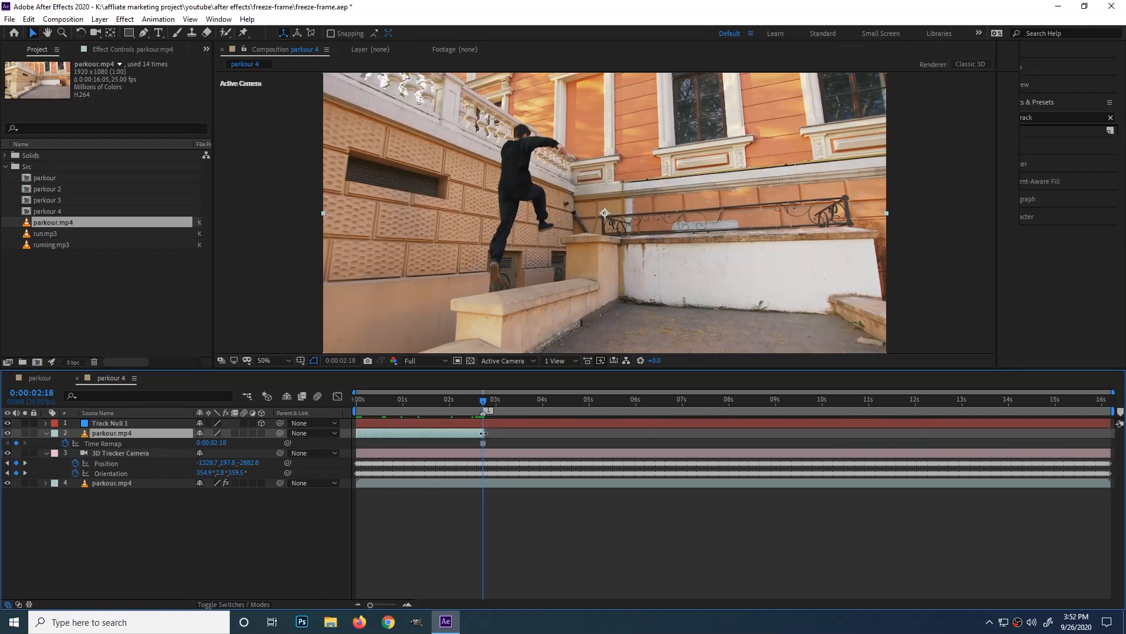
Trace a closed Pen tool mask around the jumping man's whole body on the frozen parkour.mp4 layer
left_click(143, 35)
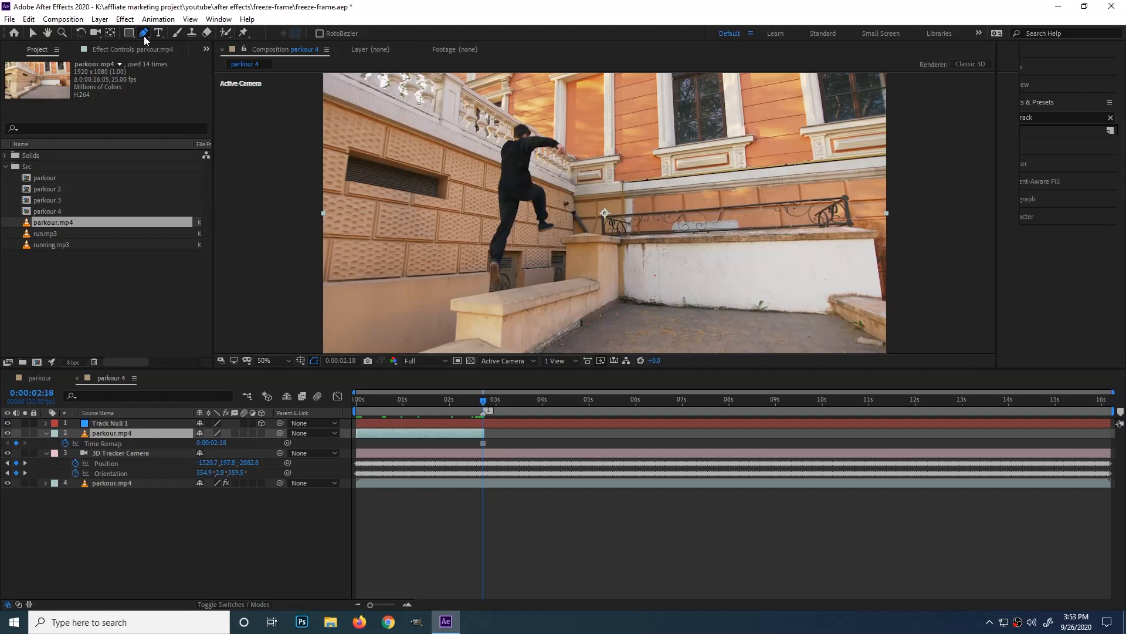
key("period")
key("period")
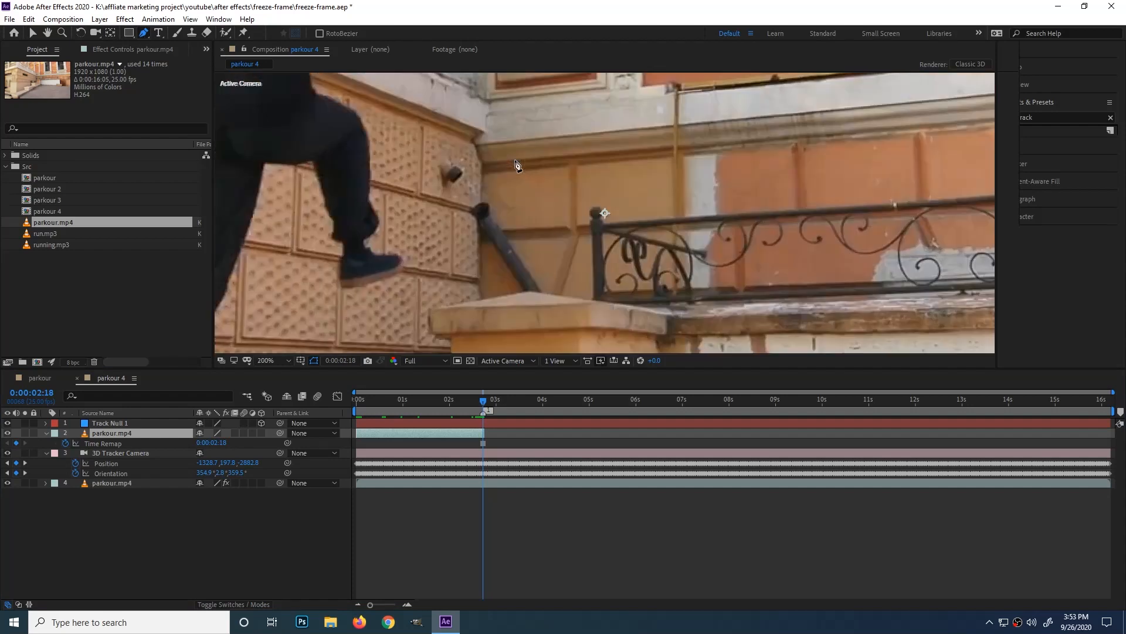
left_click_drag(441, 149, 662, 422)
scroll(605, 281, "up", 1)
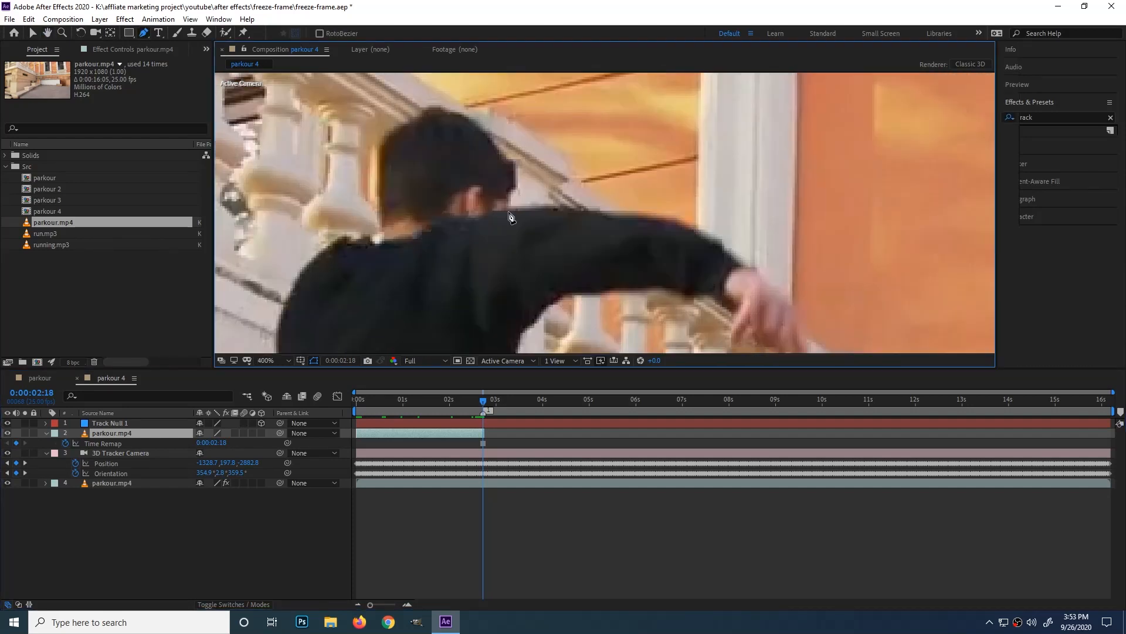
left_click_drag(508, 211, 516, 210)
left_click(531, 210)
left_click(540, 208)
left_click(548, 207)
left_click(569, 207)
left_click(584, 210)
left_click(601, 211)
left_click(610, 212)
left_click(625, 213)
left_click(642, 217)
left_click(654, 219)
left_click(506, 210)
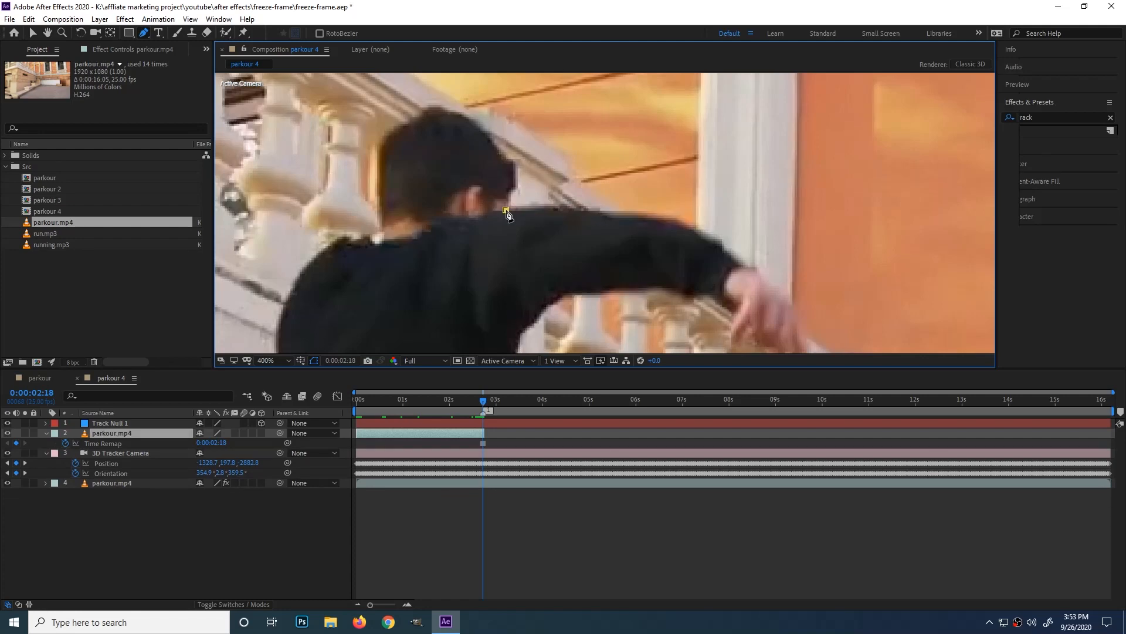
left_click_drag(546, 204, 666, 220)
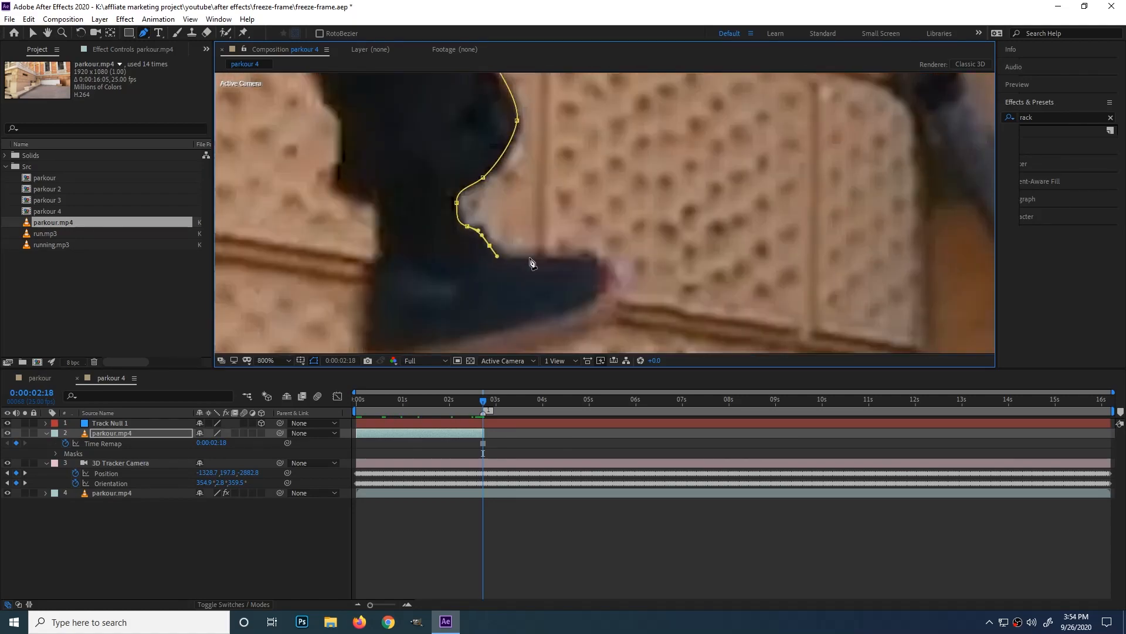
left_click_drag(407, 309, 393, 341)
left_click(576, 171)
left_click(668, 206)
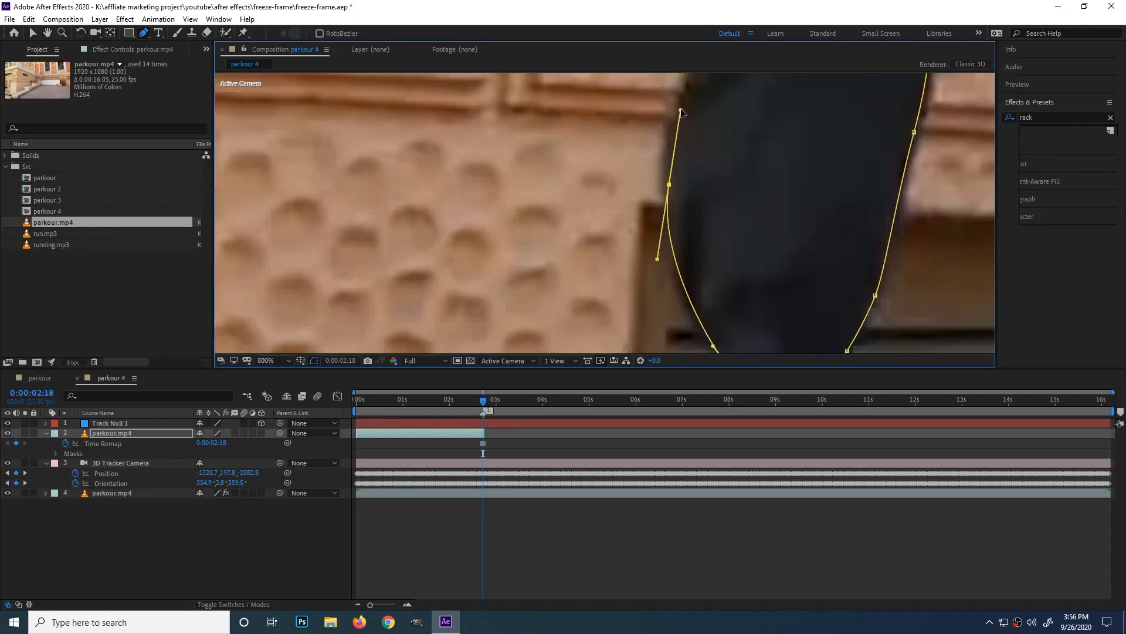
scroll(669, 206, "down", 2)
scroll(674, 176, "up", 1)
left_click(643, 117)
left_click(654, 112)
left_click(681, 115)
left_click(688, 119)
Make the masked parkour.mp4 layer a 3D layer
left_click(261, 432)
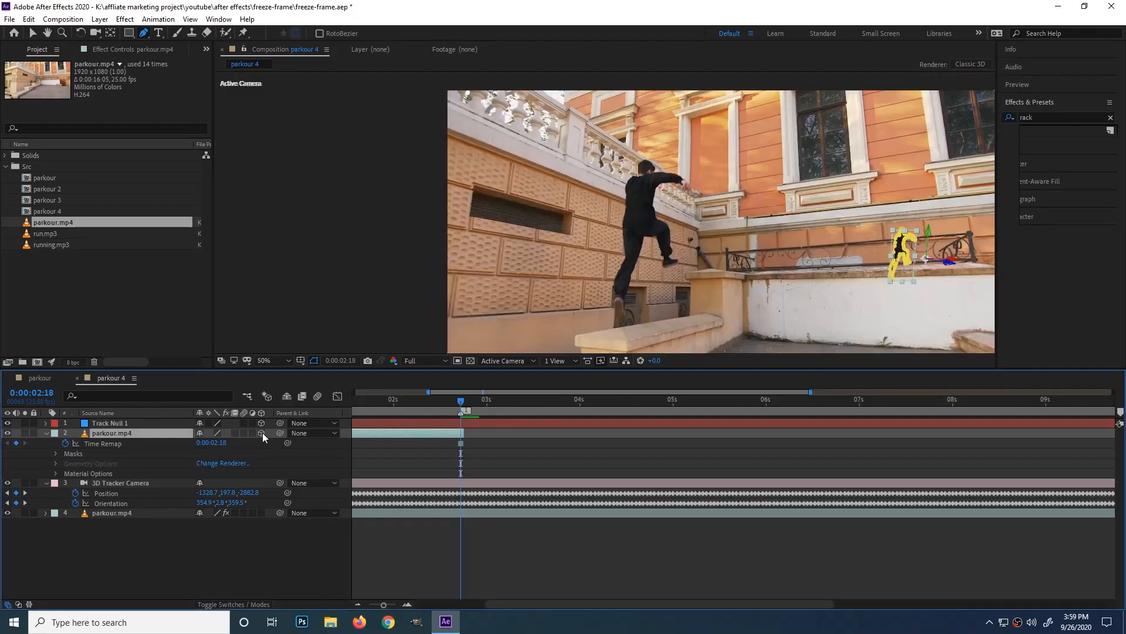
key("F4")
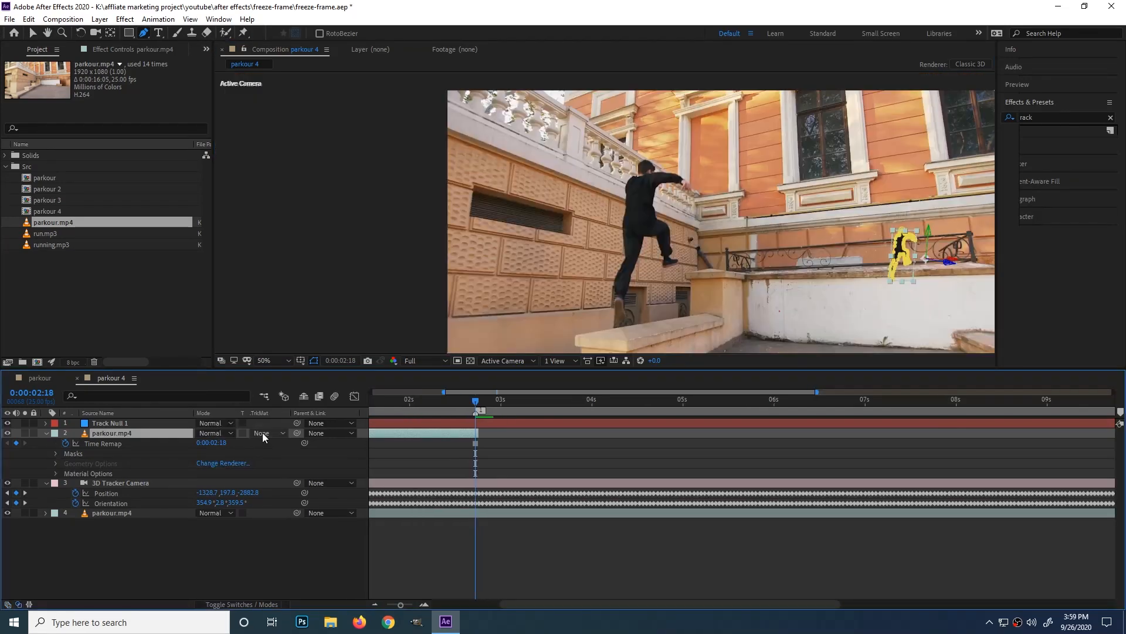
key("F4")
key("F4")
key("F4")
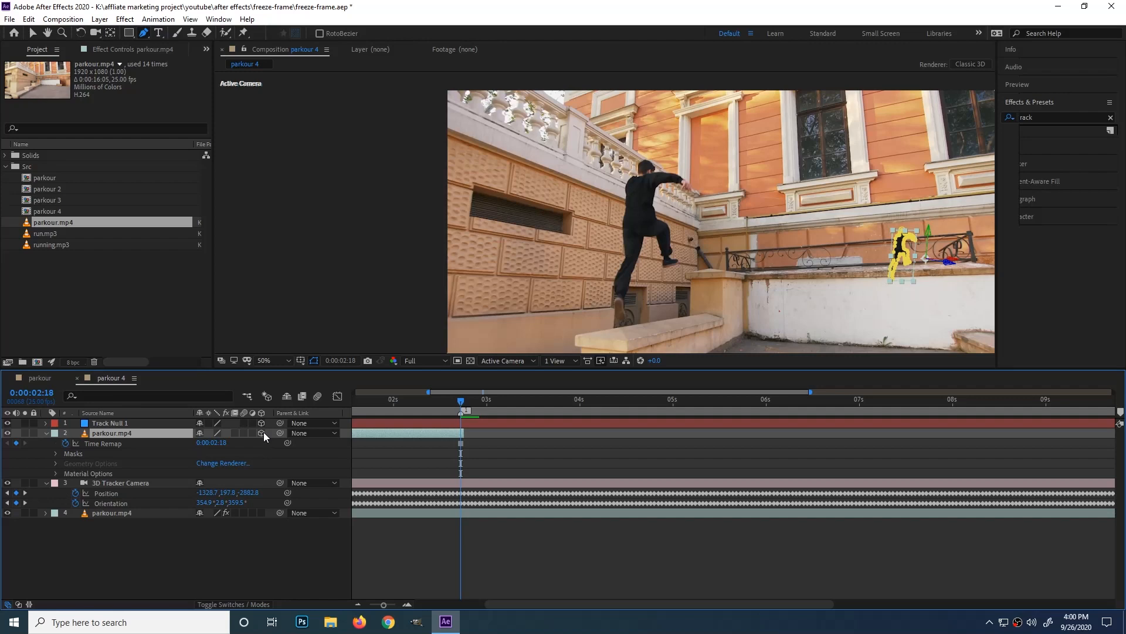
Copy the Position value of Track Null 1 and paste it onto the masked parkour.mp4 layer's Position
left_click(108, 423)
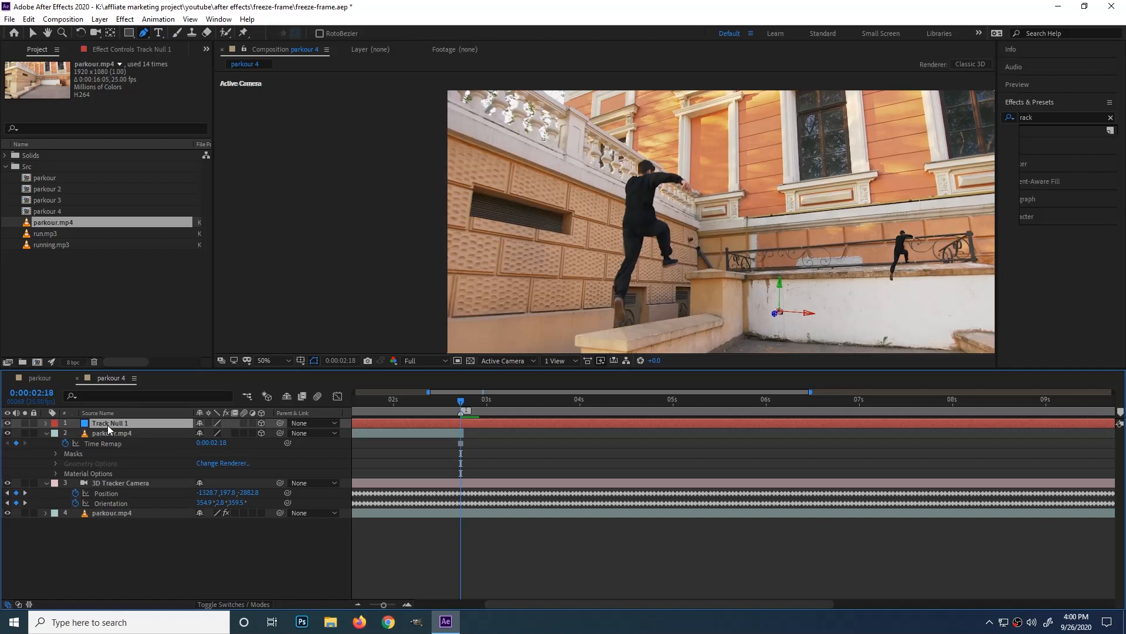
key("p")
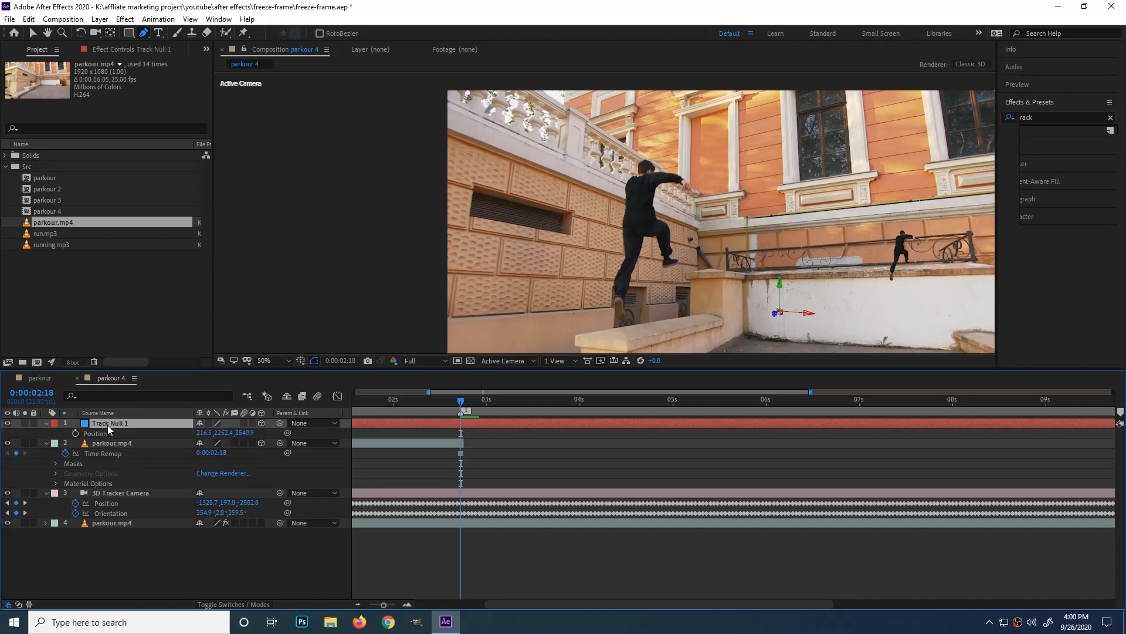
left_click(108, 432)
left_click(28, 19)
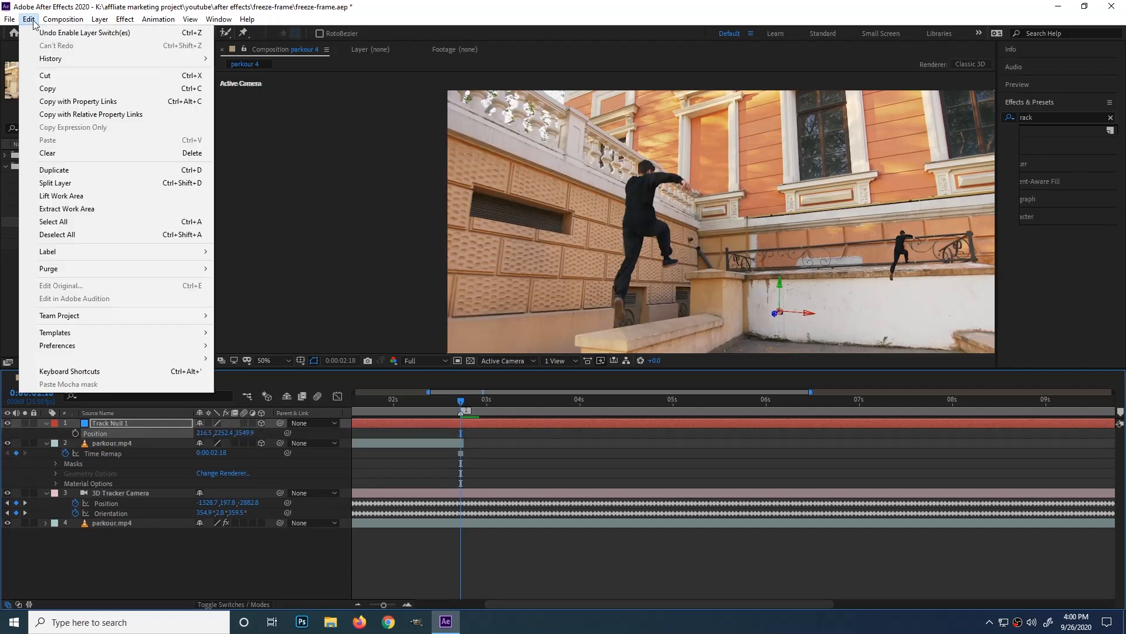
left_click(49, 89)
left_click(116, 444)
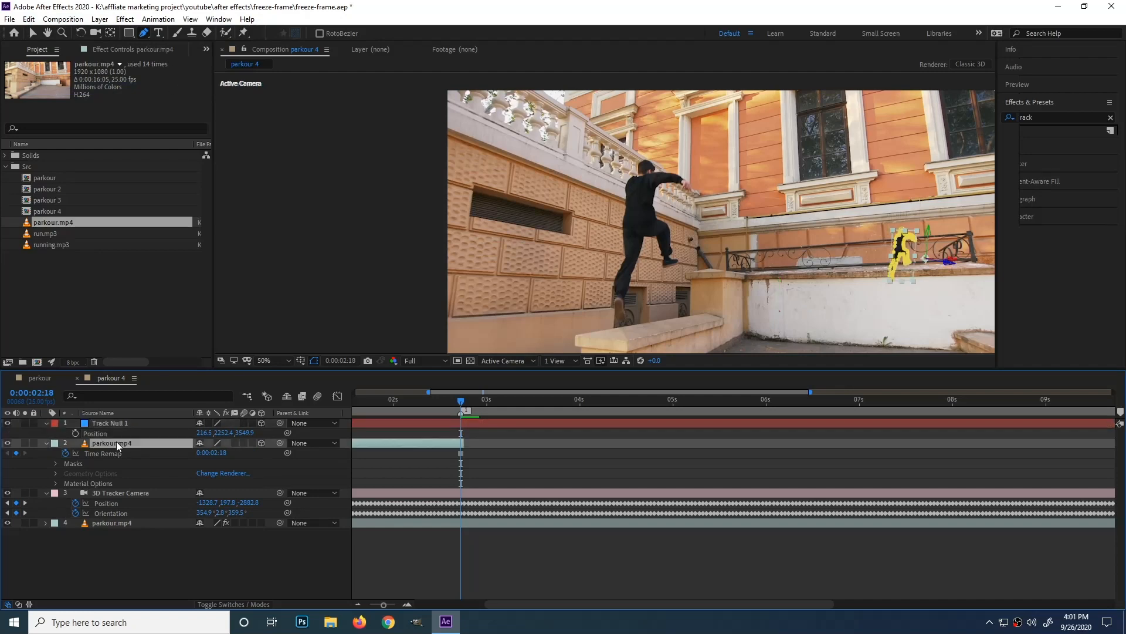
key("p")
left_click(28, 19)
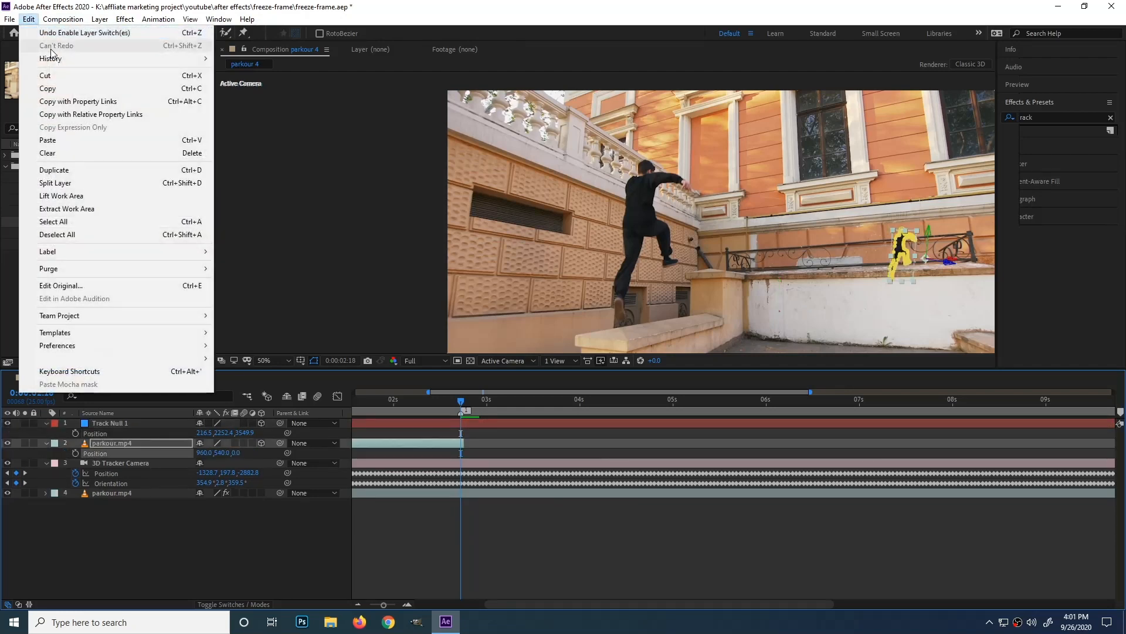
left_click(54, 140)
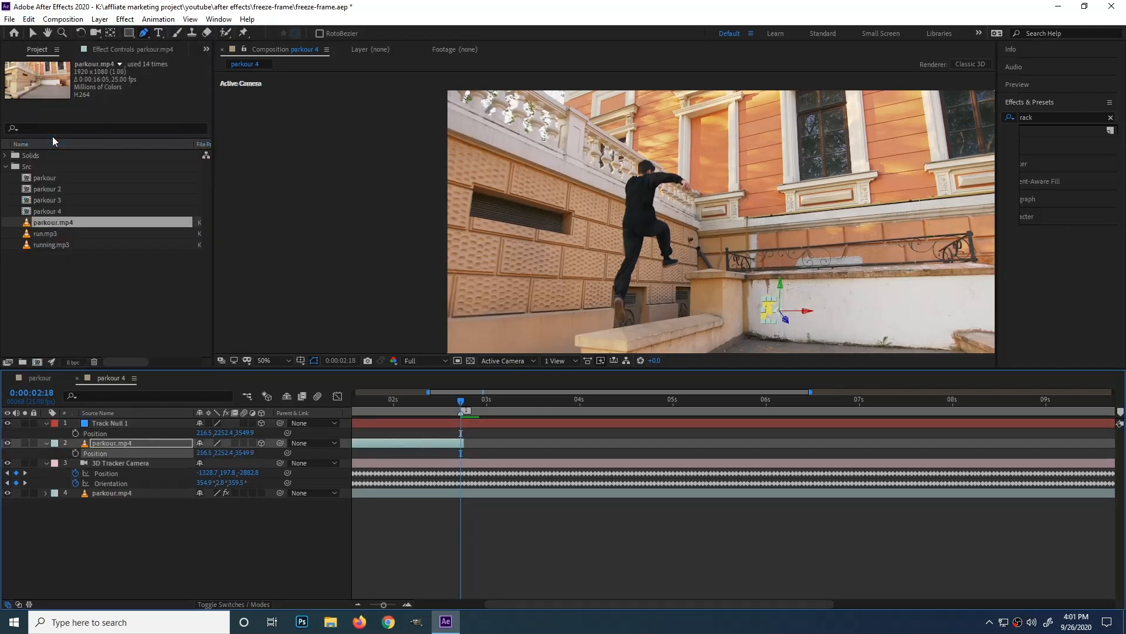
Scale the masked layer to 748% and move the cutout next to the man in the background footage
key("s")
left_click_drag(247, 453, 675, 273)
Add a Color Overlay layer style to the masked cutout of the man
left_click(100, 19)
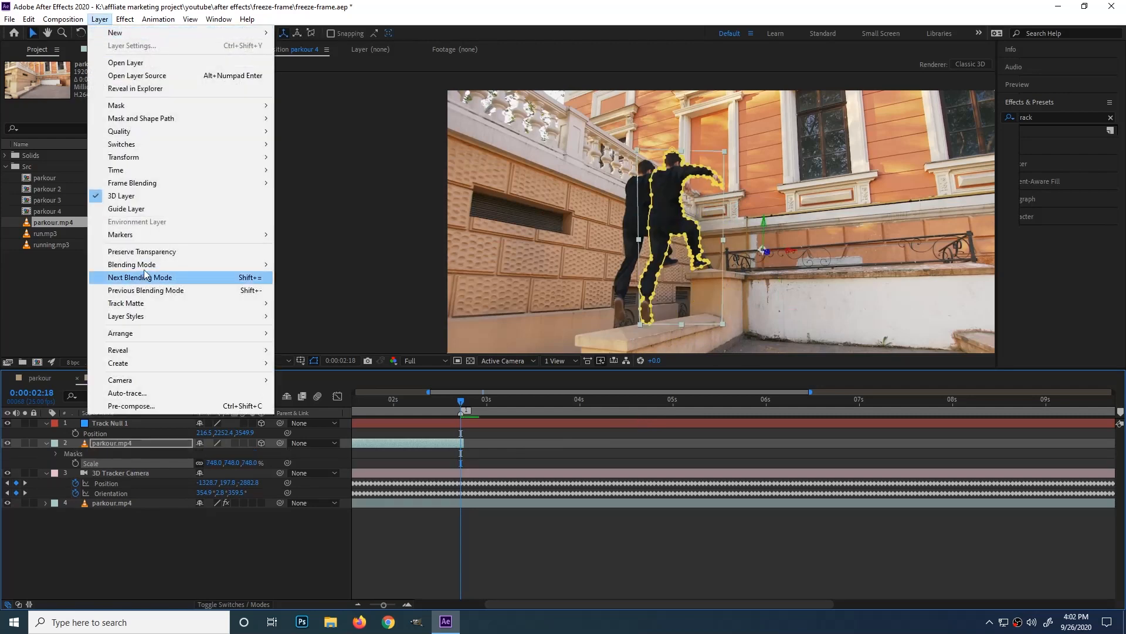
mouse_move(146, 316)
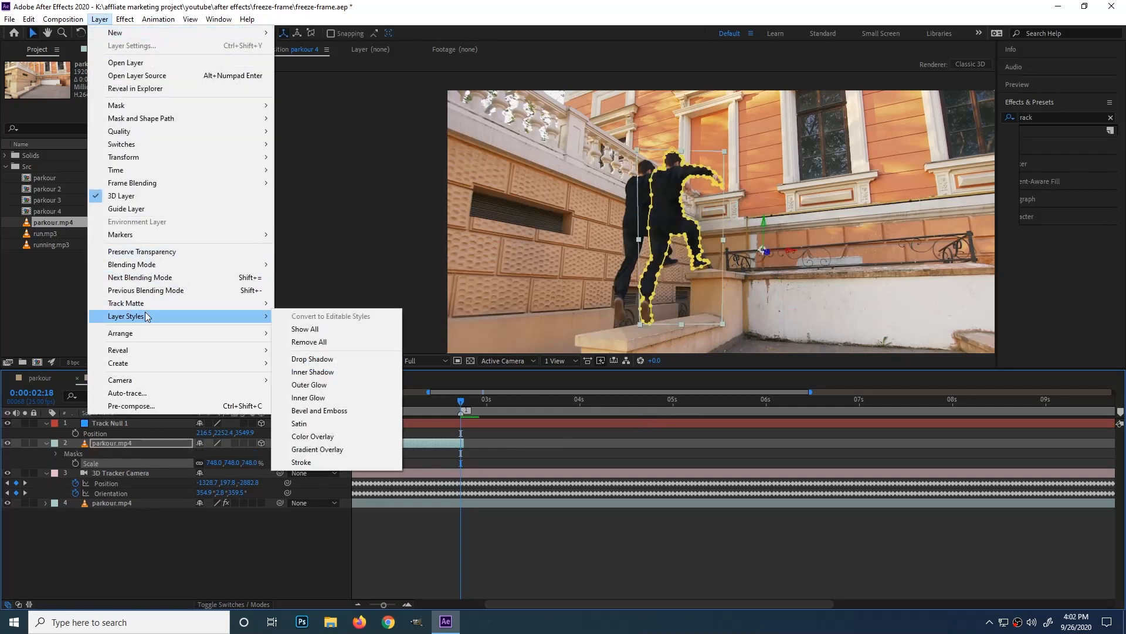
left_click(332, 435)
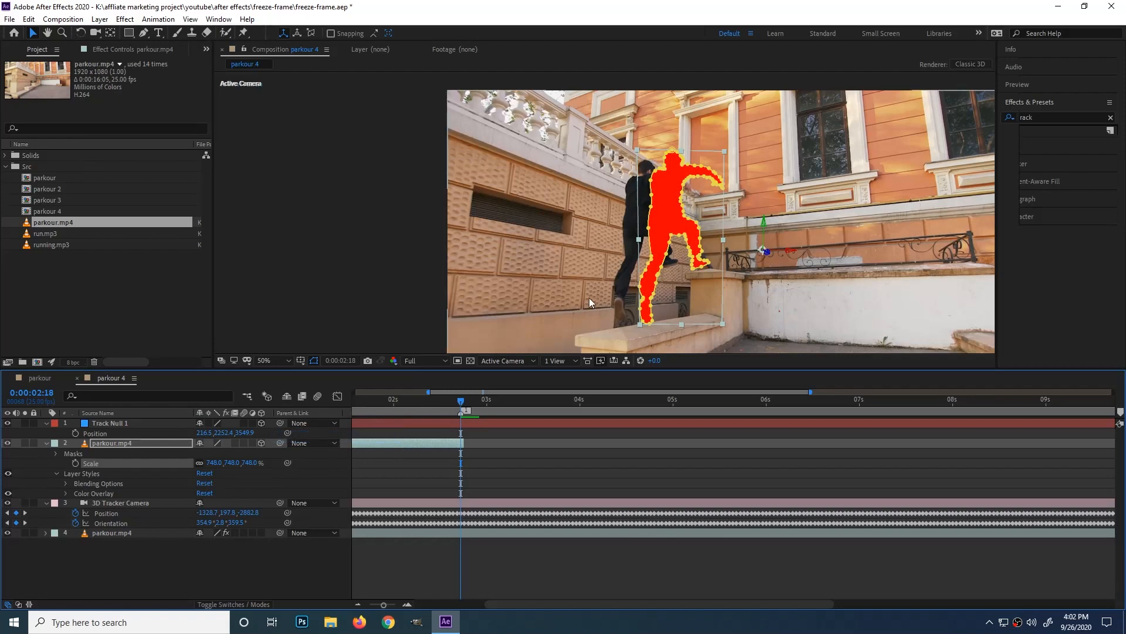
scroll(589, 298, "up", 2)
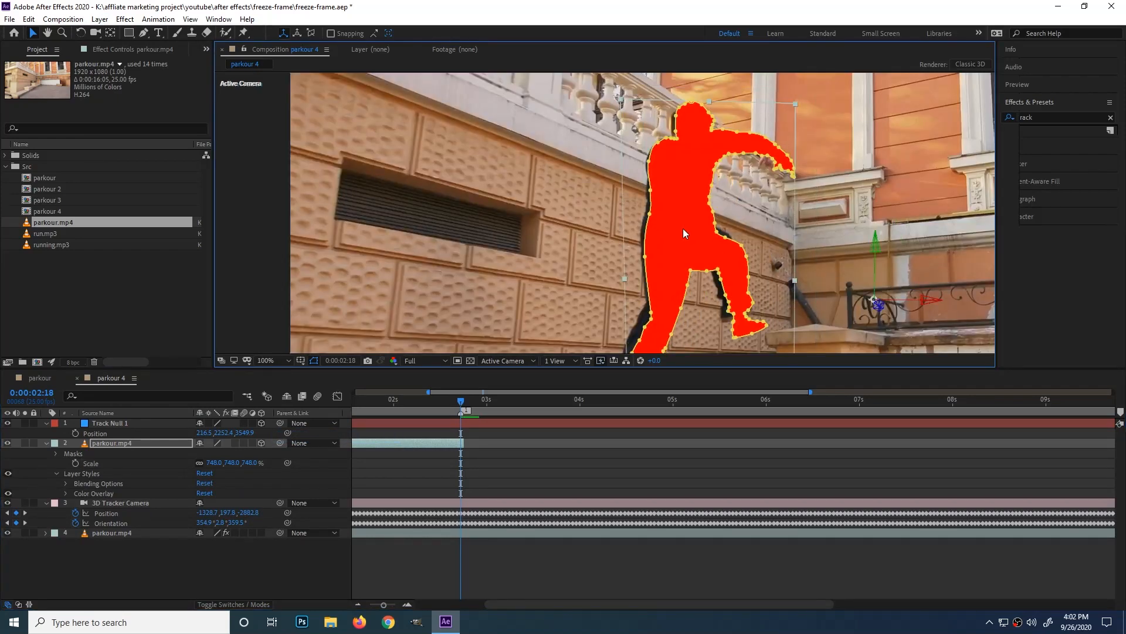
Scale down the masked parkour.mp4 cutout and align it with the man in the background footage
key("s")
left_click_drag(232, 453, 193, 453)
left_click_drag(692, 269, 693, 237)
left_click_drag(704, 220, 682, 207)
left_click_drag(232, 453, 210, 453)
left_click_drag(687, 203, 682, 199)
scroll(677, 196, "down", 2)
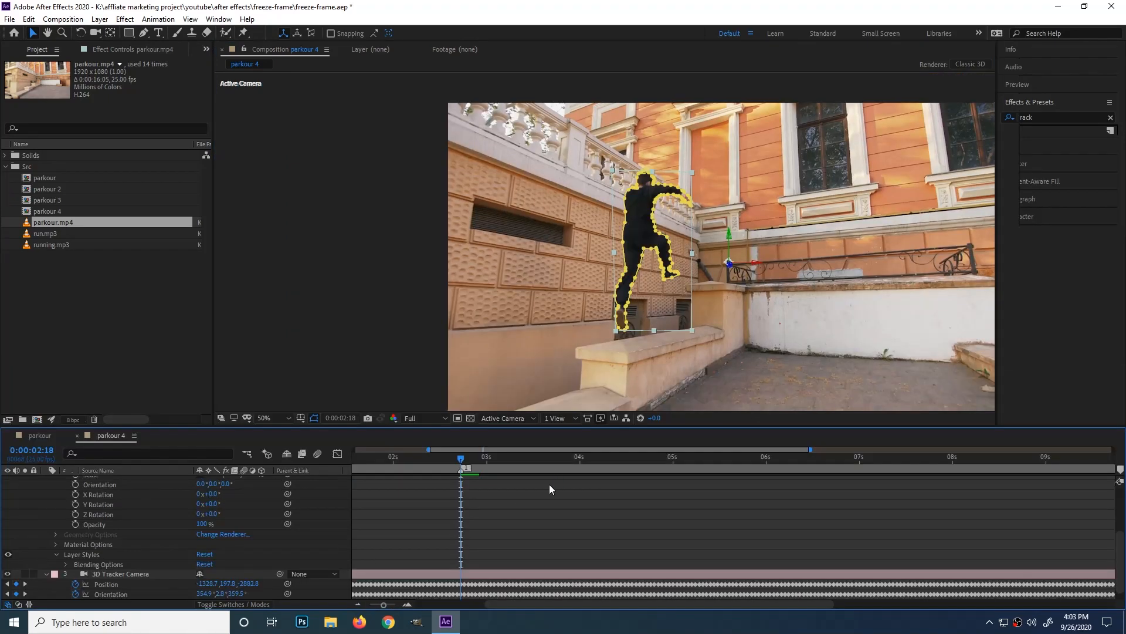
left_click(548, 487)
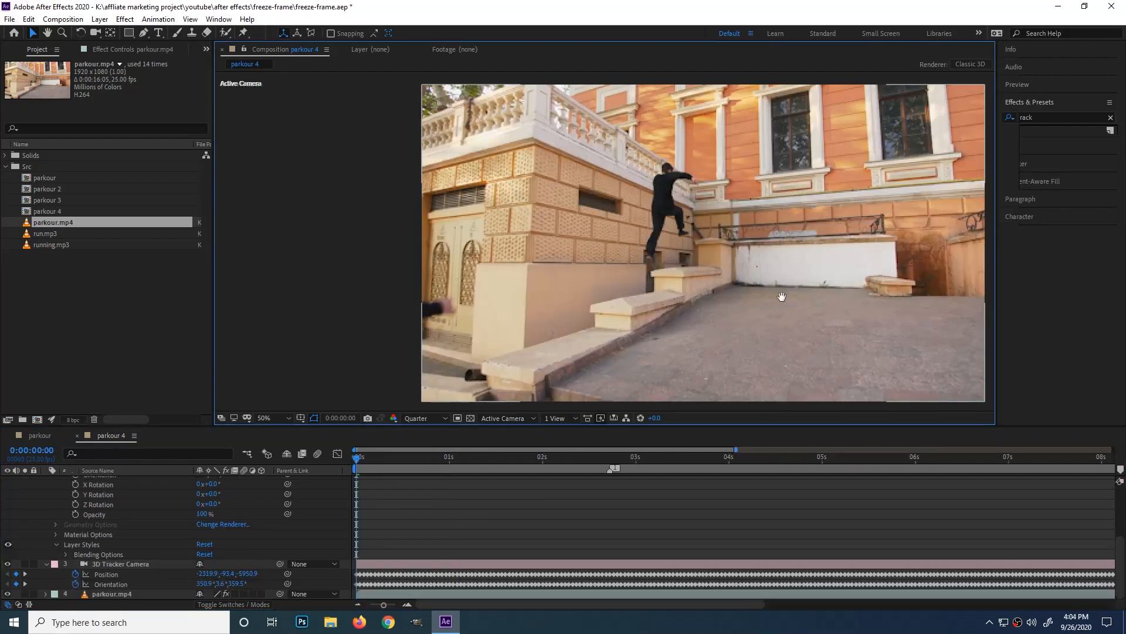
Preview the composition from the start, then scrub back to check the frozen cutout against the moving runner
key("space")
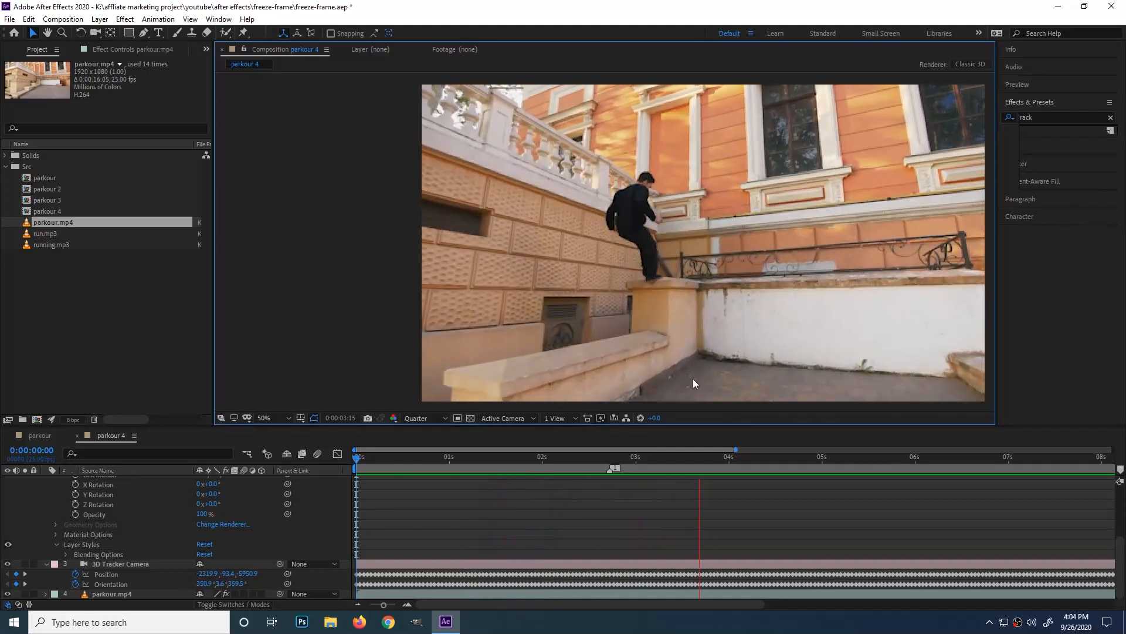
key("space")
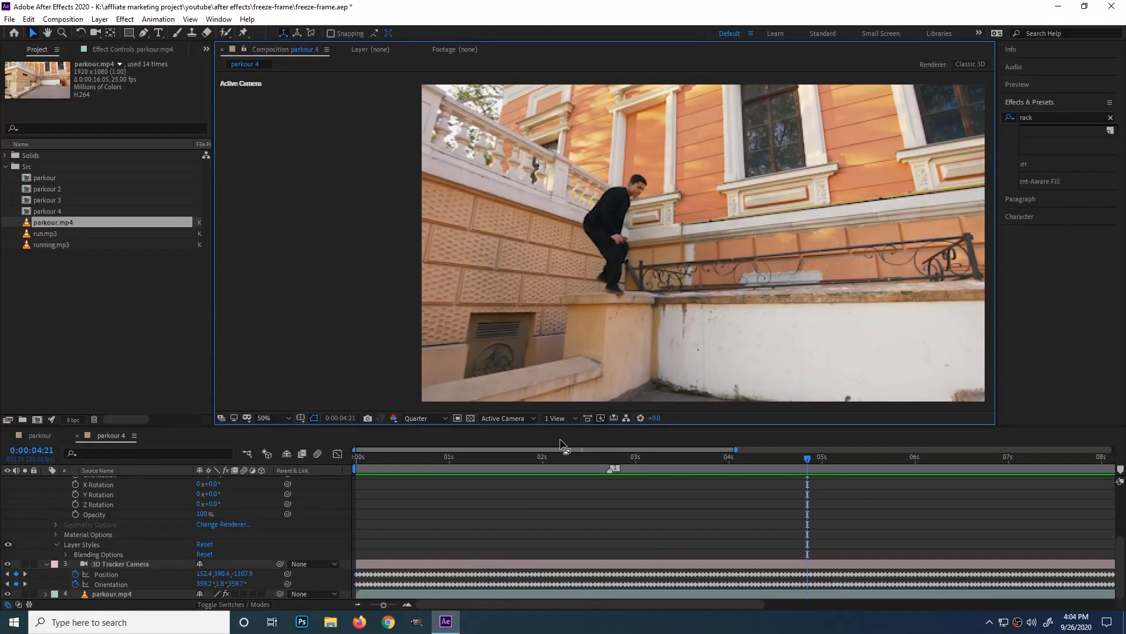
left_click_drag(633, 456, 577, 459)
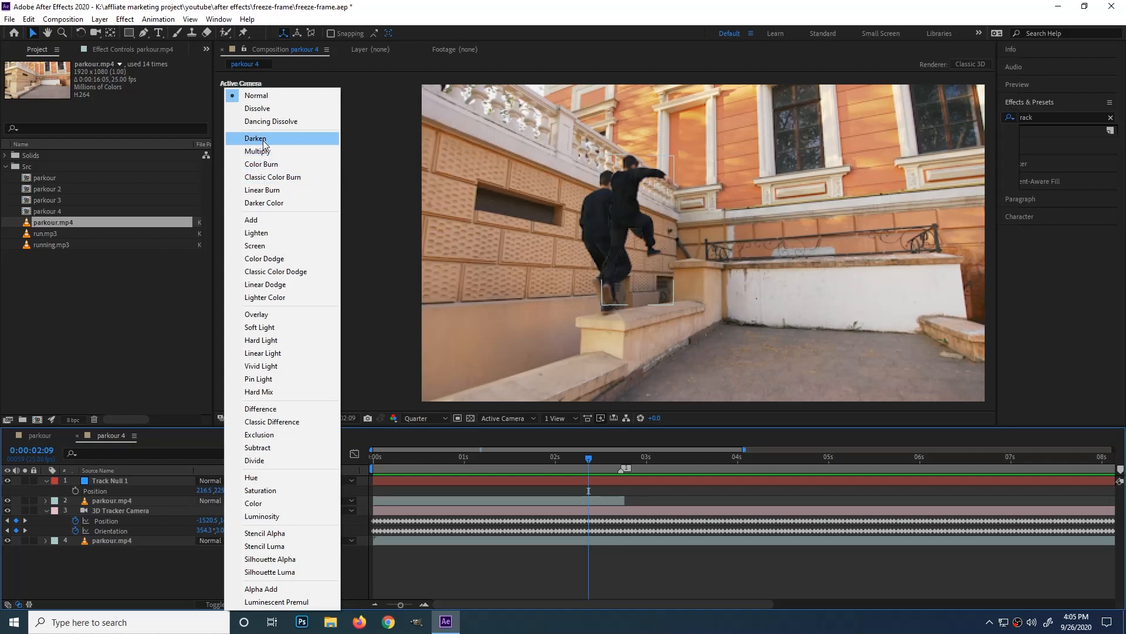
Set the masked parkour.mp4 layer's blending mode to Darken and preview the composition from the first frame
left_click(264, 141)
left_click_drag(589, 460, 351, 462)
key("space")
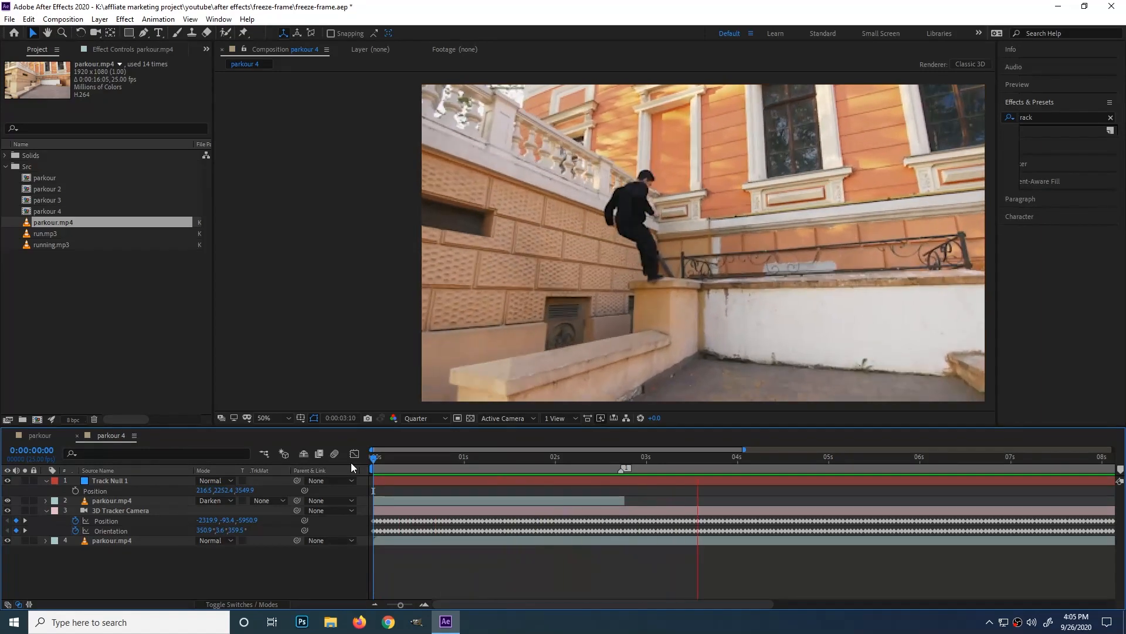
key("space")
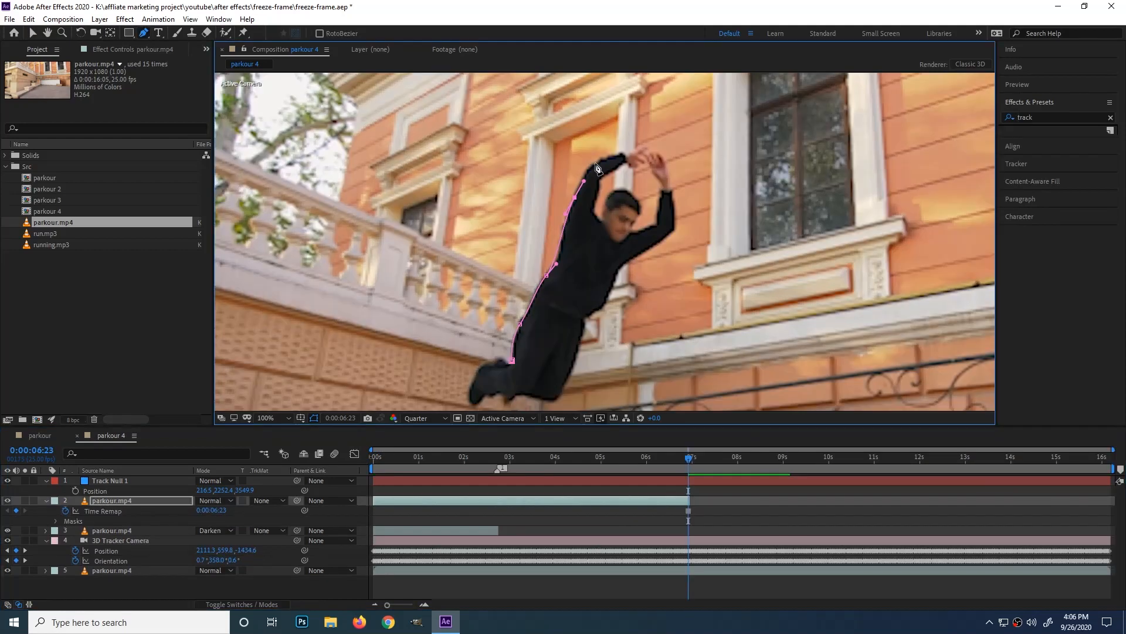
Trace the mask path around the jumping runner's head and raised arms on the frozen 0:00:06:23 copy
scroll(569, 328, "up", 5)
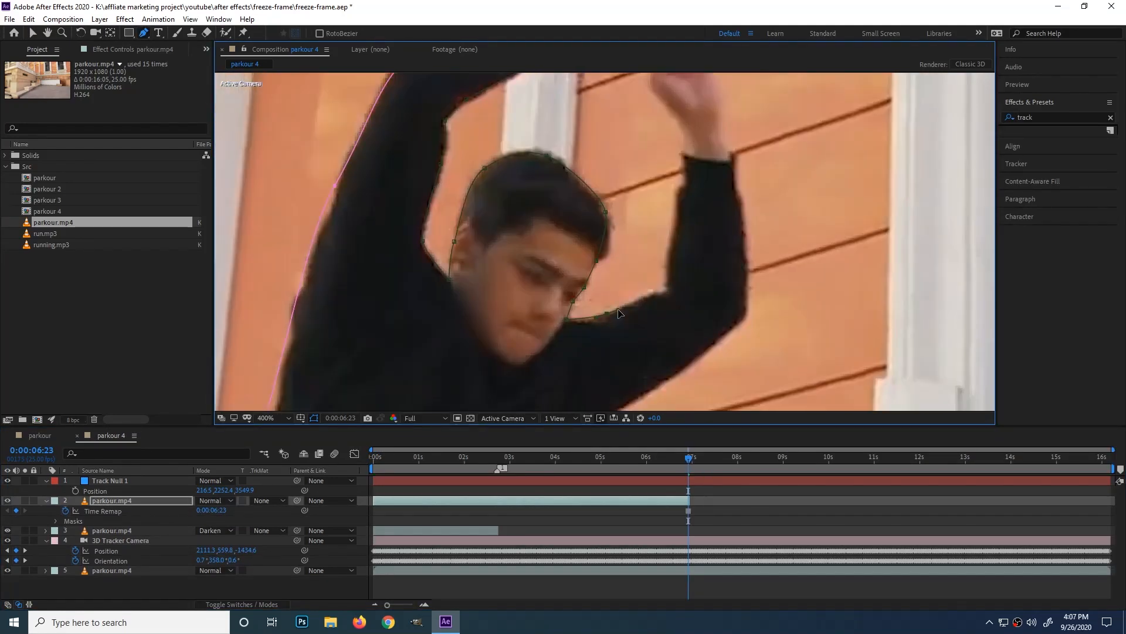
left_click(567, 323)
left_click(659, 308)
left_click(603, 162)
left_click(538, 143)
left_click(644, 213)
left_click(635, 220)
left_click(595, 248)
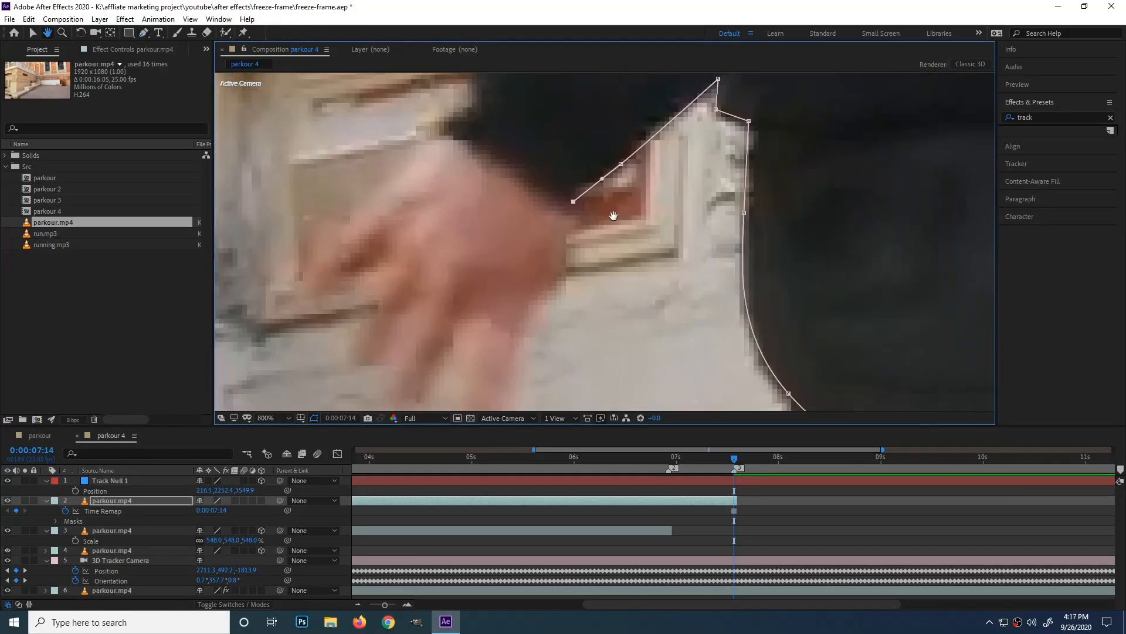
Trace the mask path along the runner's torso and arm on the frozen 0:00:07:14 copy
left_click(491, 186)
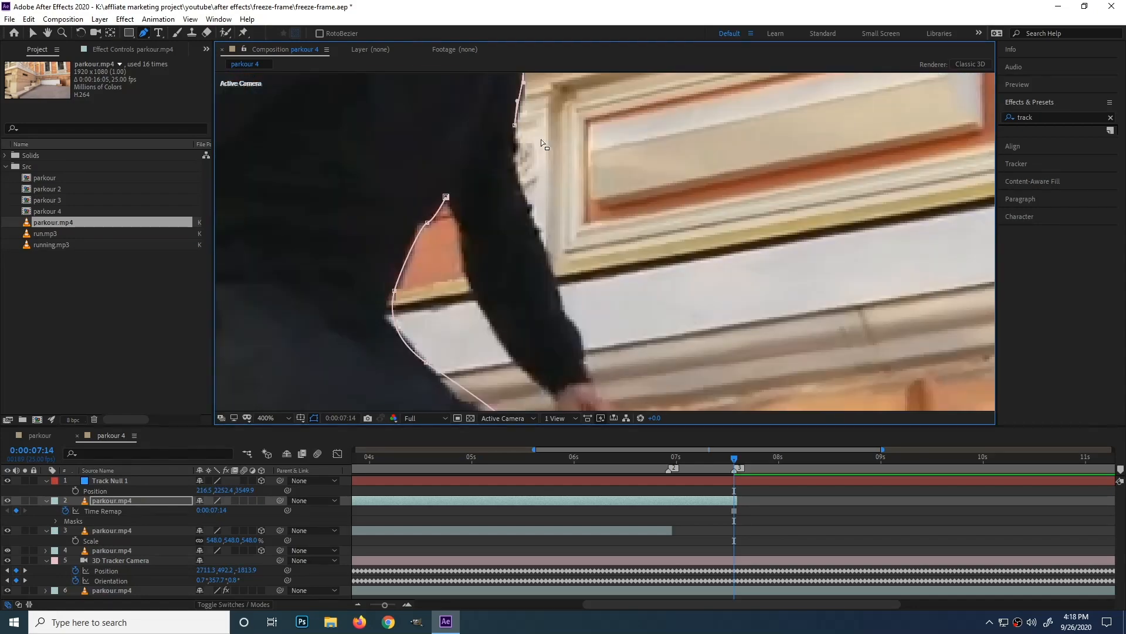
left_click(506, 283)
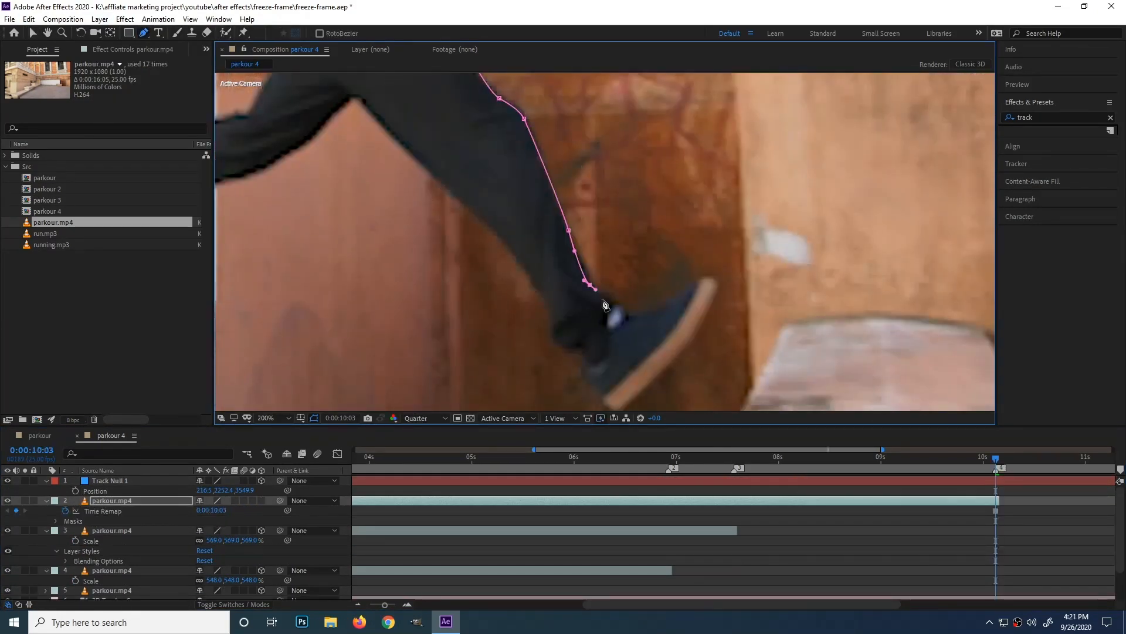
Trace the mask path around the runner's legs, head and outstretched arm on the frozen 0:00:10:03 copy
left_click(628, 203)
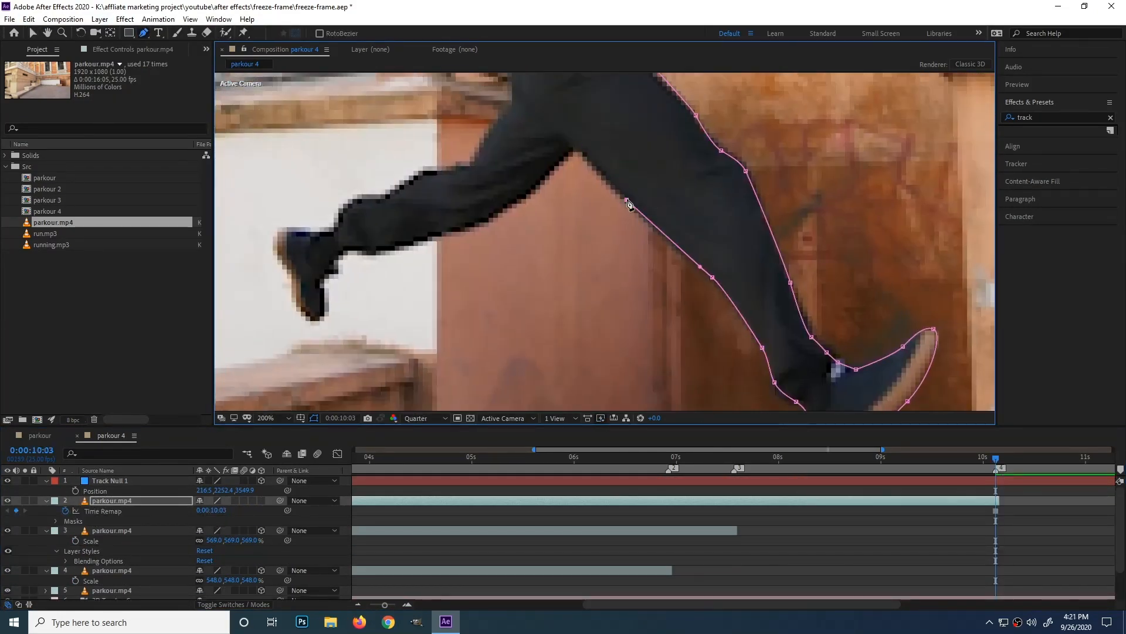
left_click(540, 141)
left_click(698, 241)
left_click(758, 278)
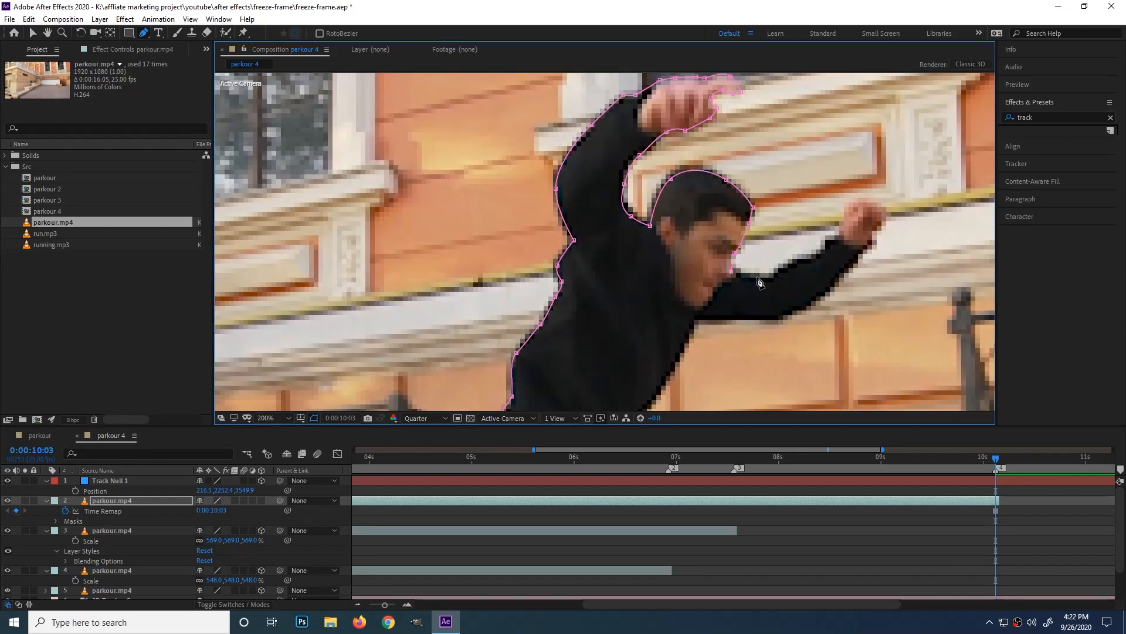
left_click(697, 261)
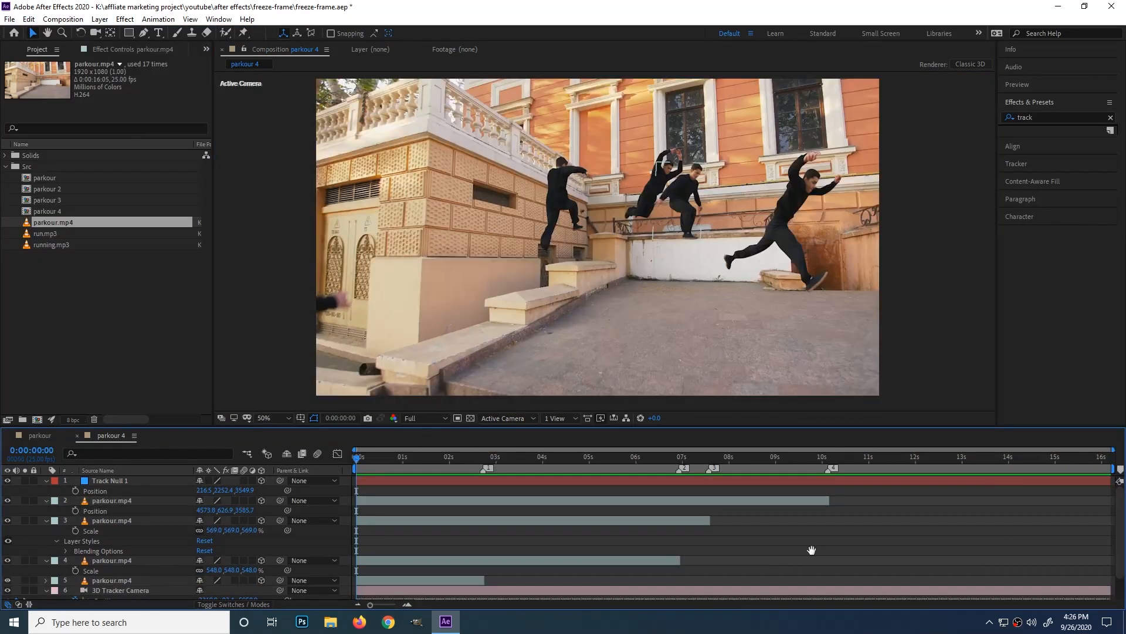
Play the parkour 4 composition from the start to review all the frozen runner copies
key("space")
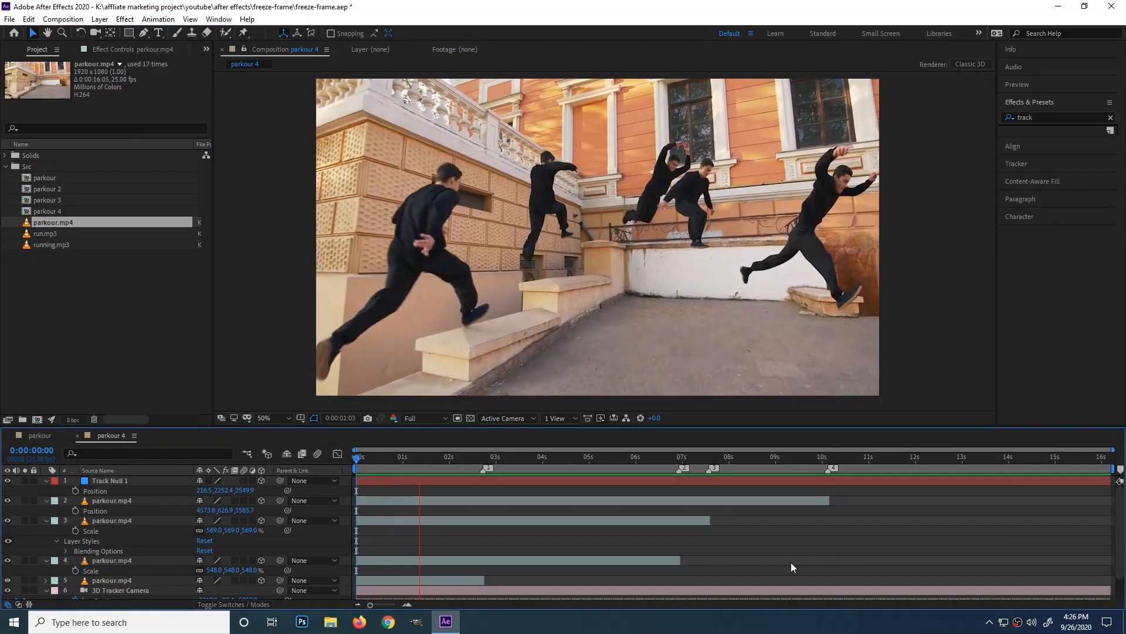